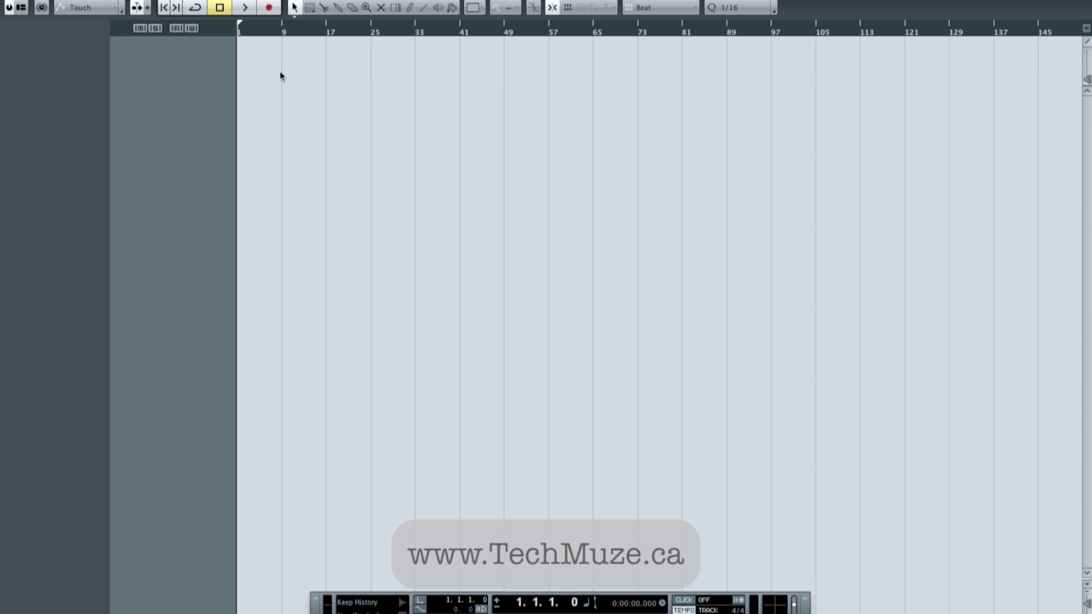
key("F4")
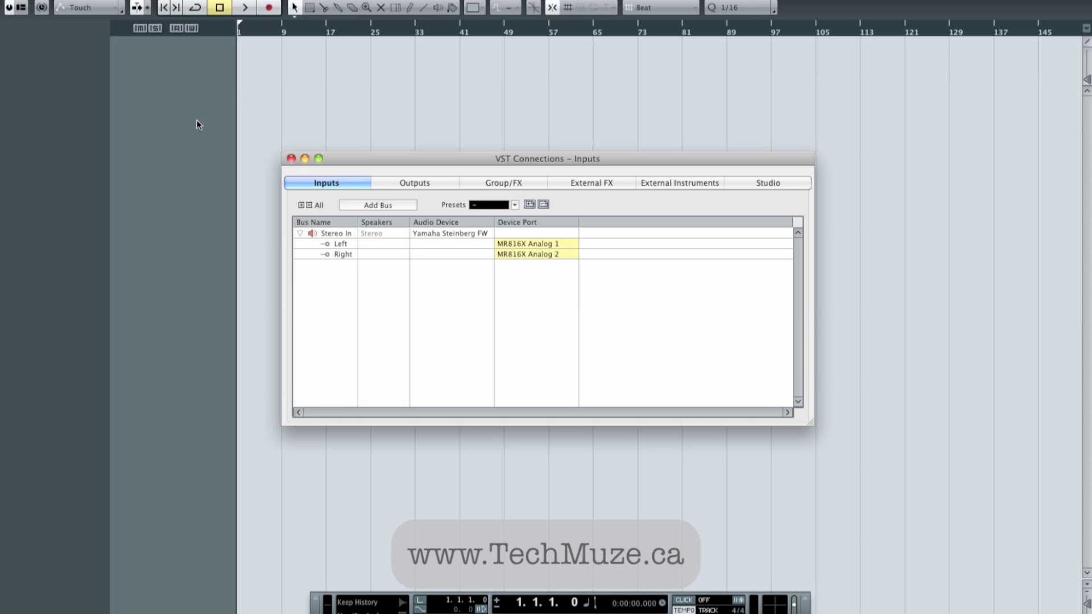
key("F4")
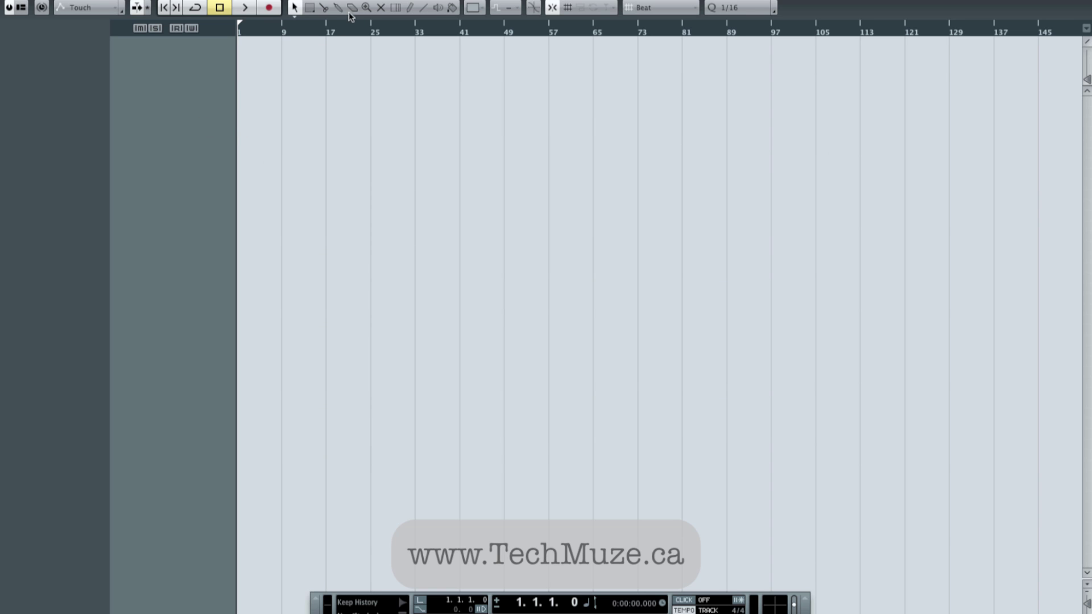
left_click(400, 0)
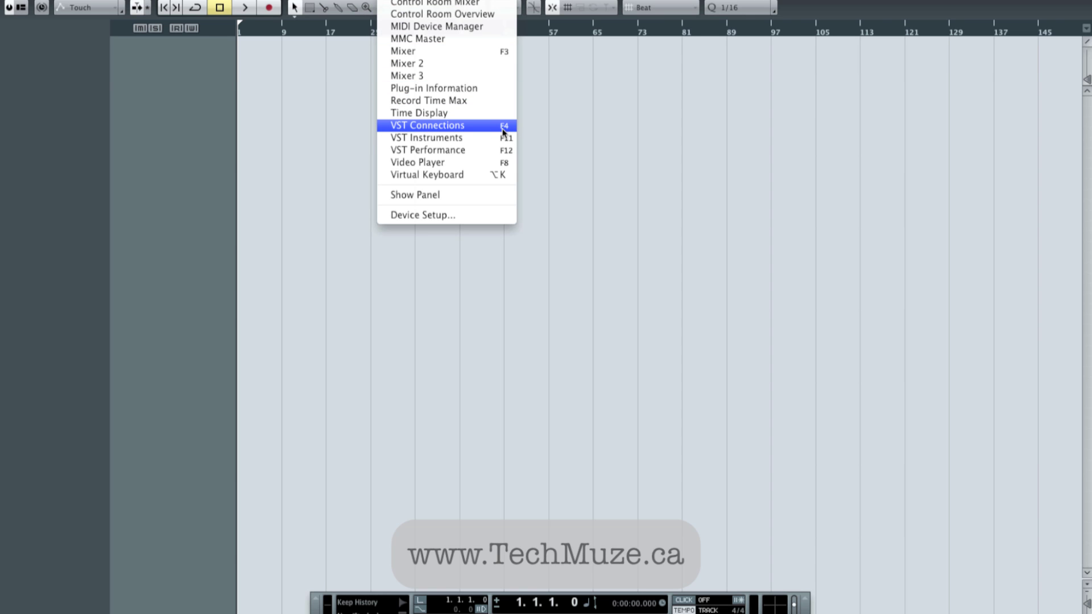
left_click(457, 126)
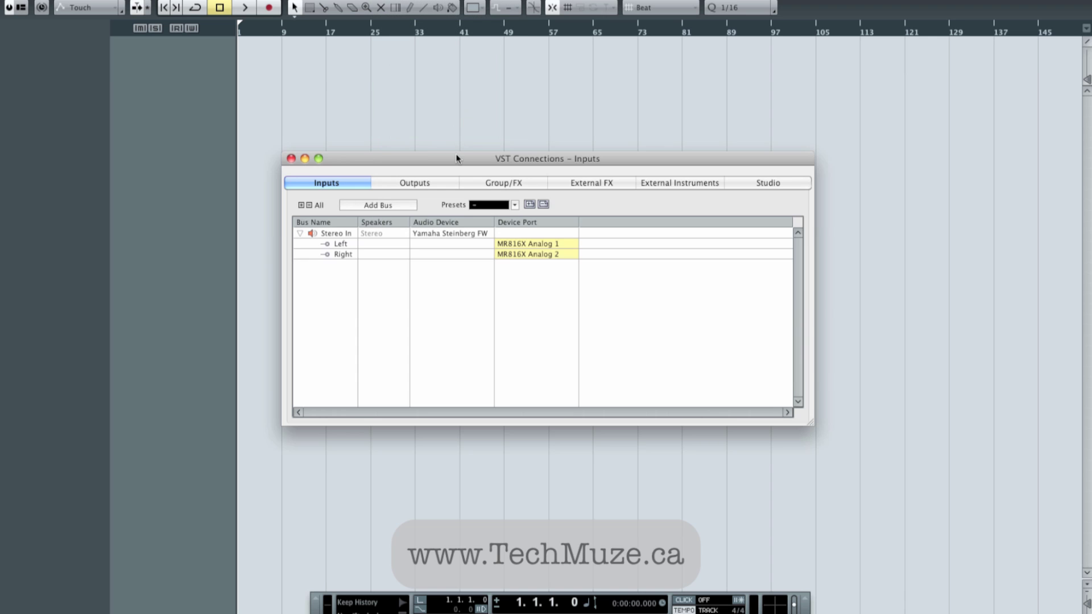
left_click_drag(456, 158, 472, 134)
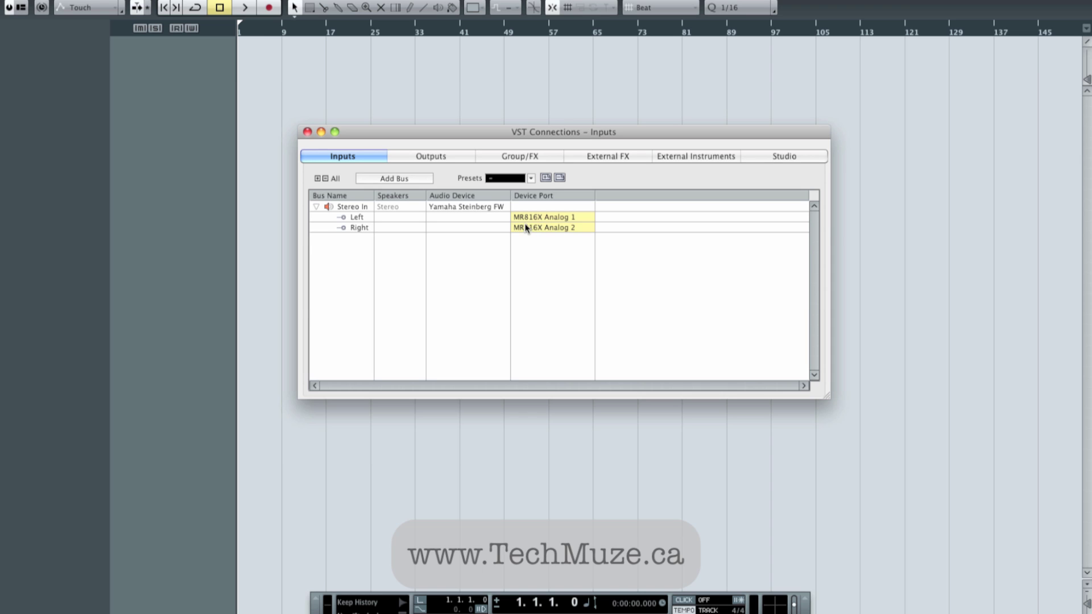
left_click(449, 164)
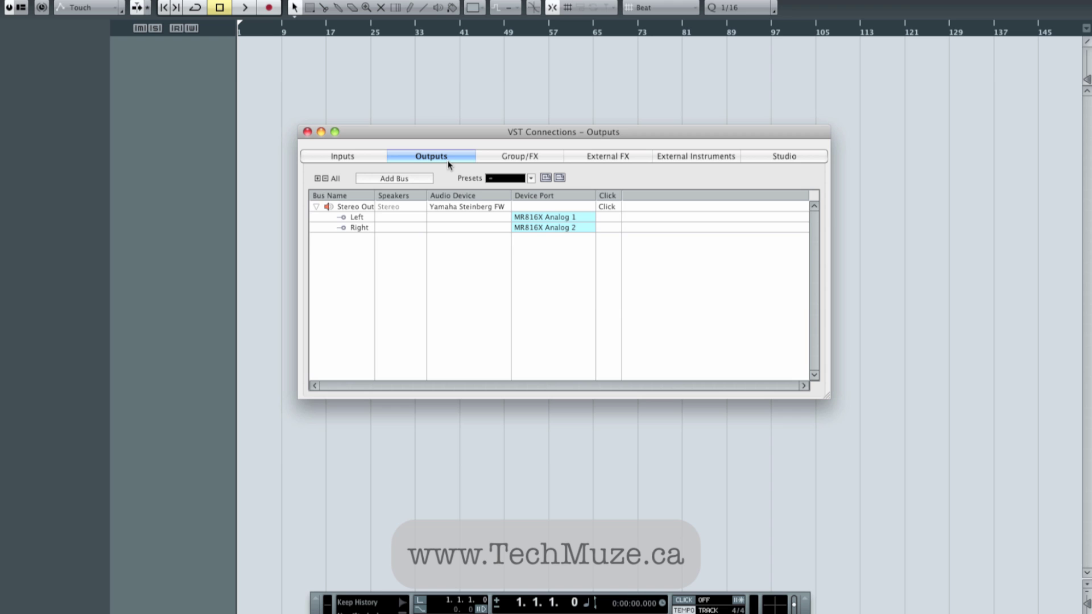
Step: Route Stereo Out's Left and Right channels to MR816X ADAT 1 and ADAT 2
left_click(549, 218)
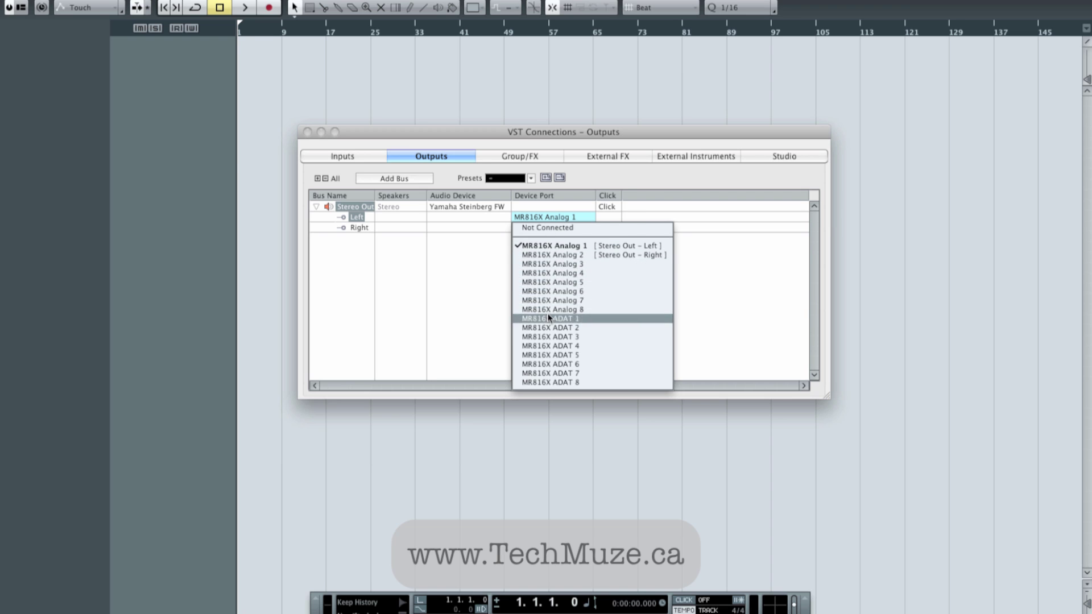
left_click(469, 268)
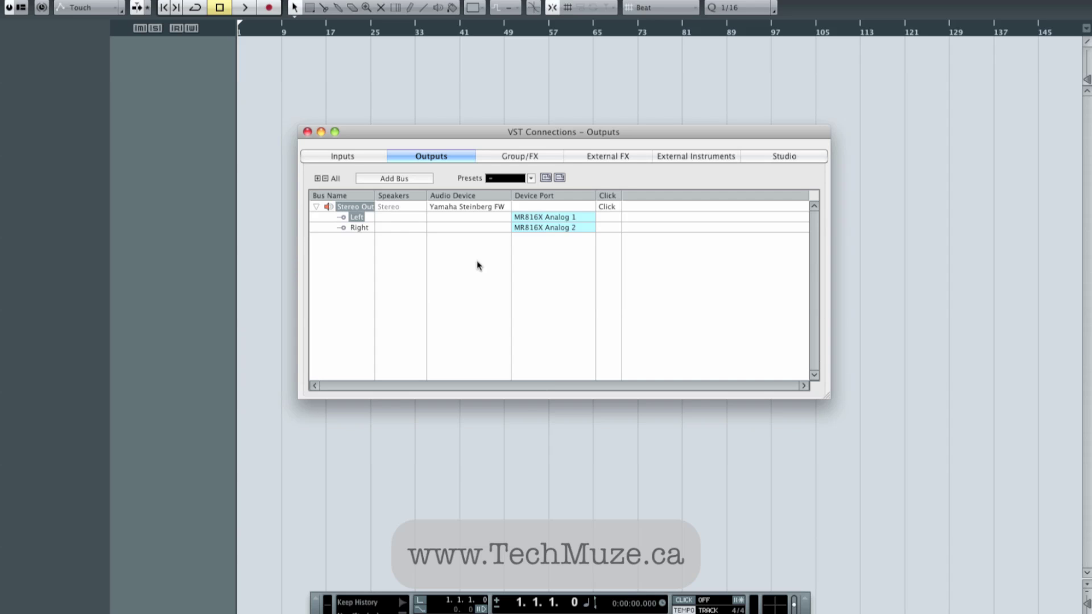
left_click(550, 218)
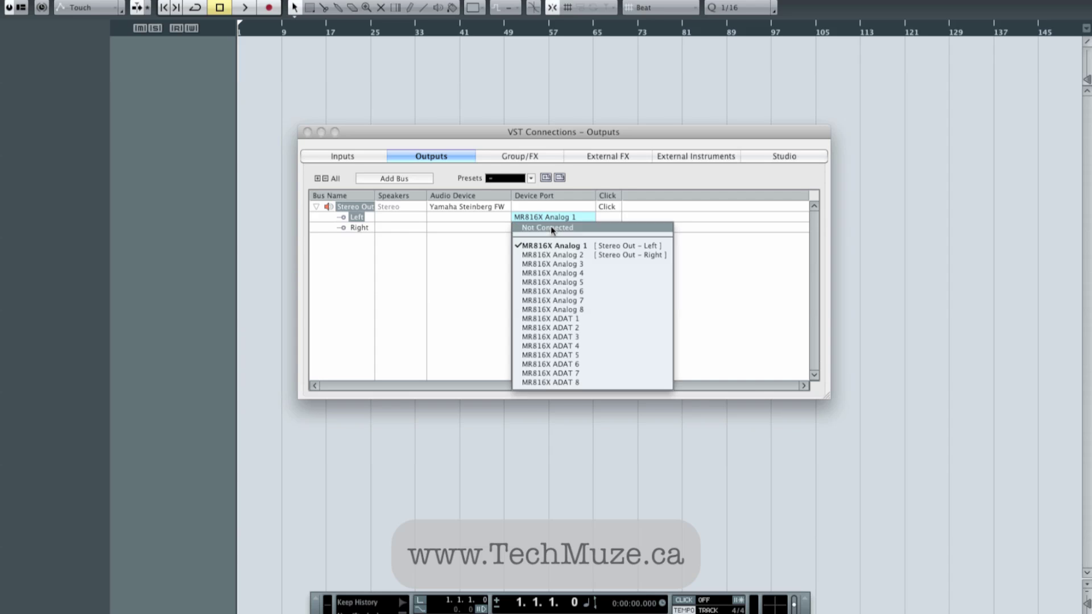
left_click(558, 319)
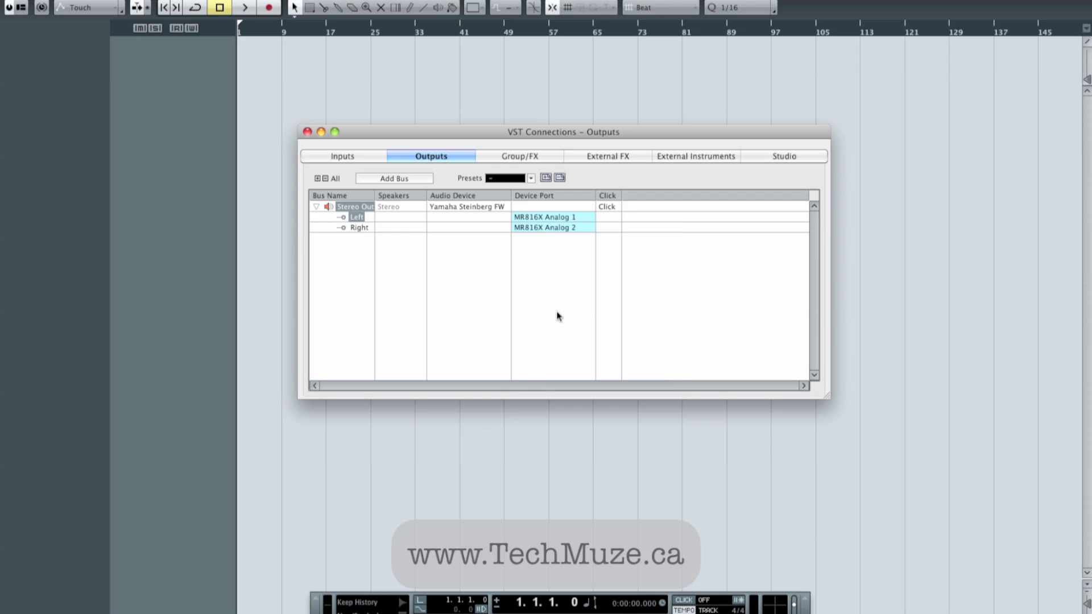
left_click(555, 227)
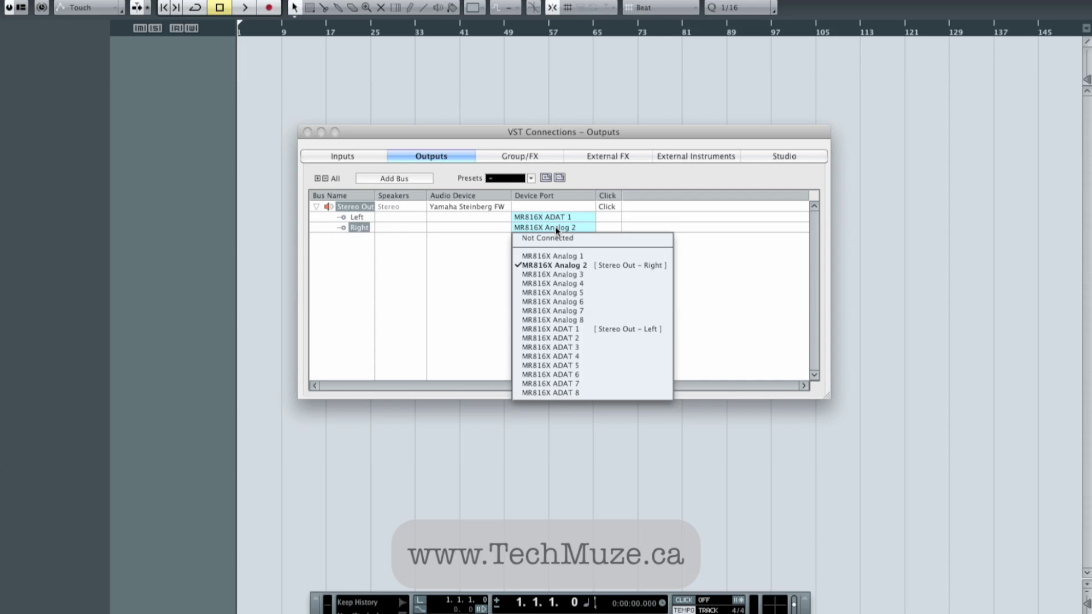
left_click(551, 338)
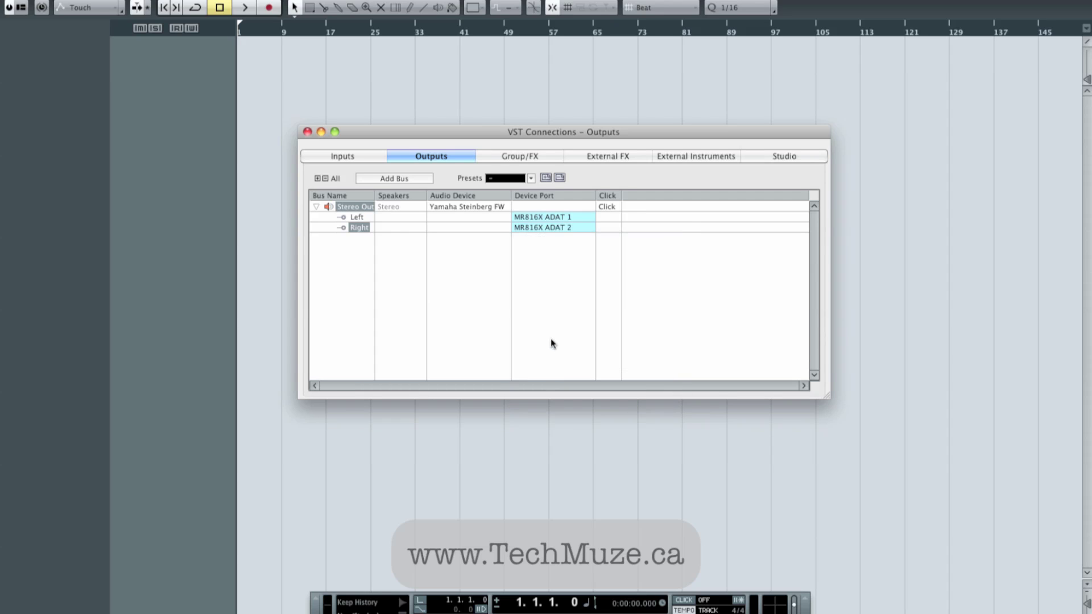
left_click(471, 278)
Step: Add four stereo output buses, Stereo Out 2 to 5, on MR816X Analog 1–8
left_click(398, 179)
left_click(530, 179)
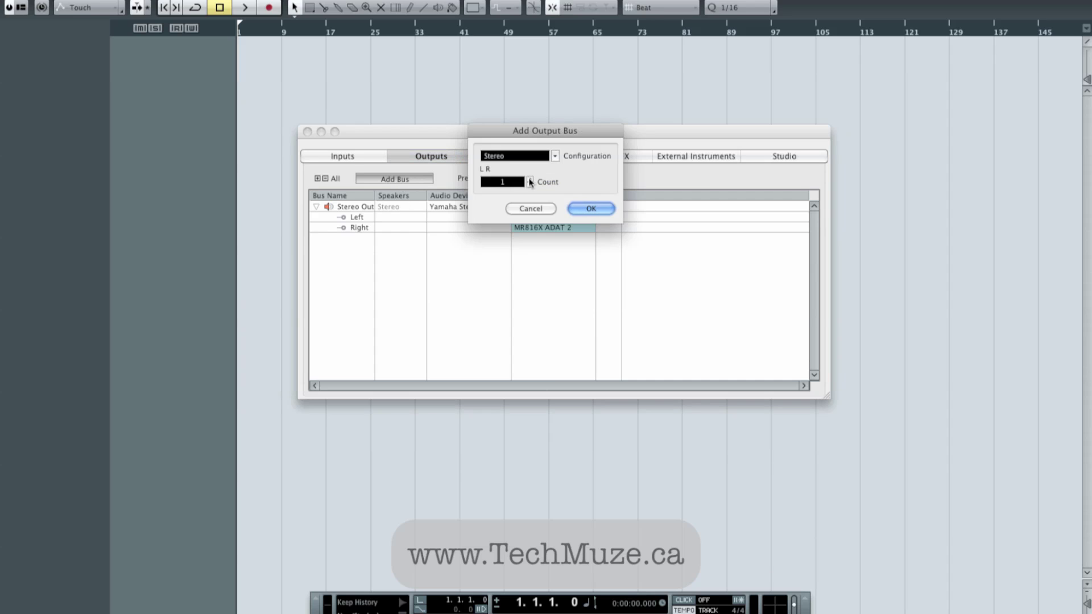
left_click(529, 180)
left_click(589, 208)
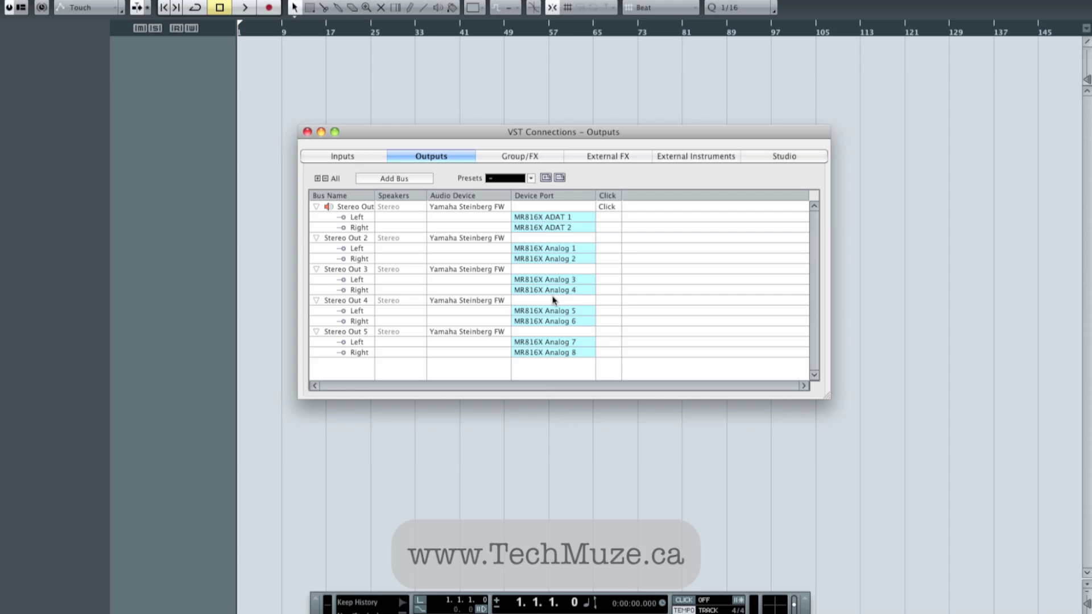
double_click(343, 240)
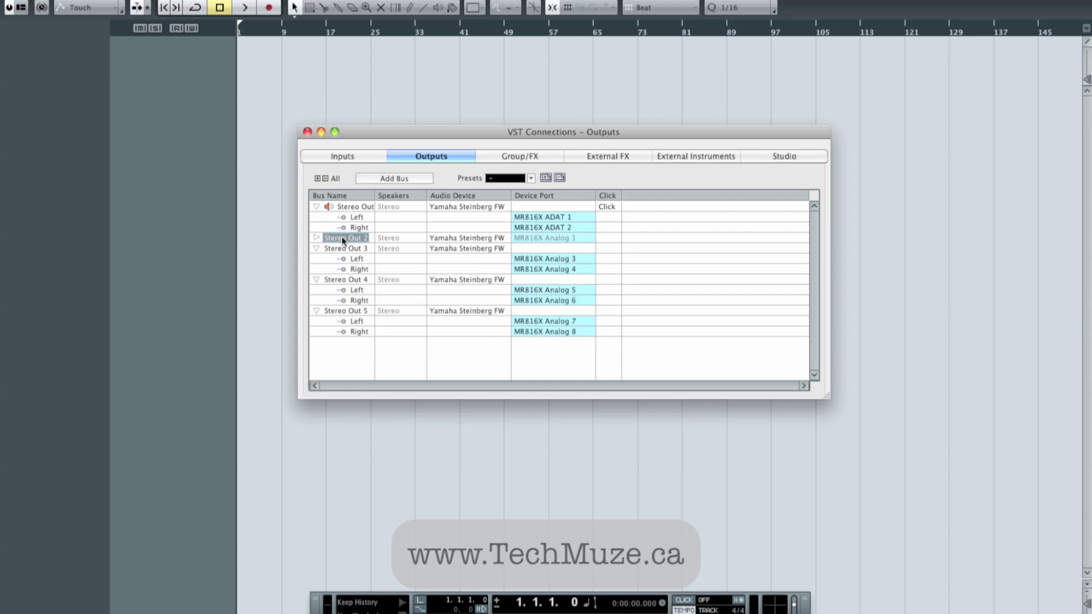
Step: Rename the four new output buses Stem 1, Stem 2, Stem 3 and Stem 4
type("Stereo 1")
key("Tab")
type("Stem 2")
key("Return")
key("Tab")
type("Stem3")
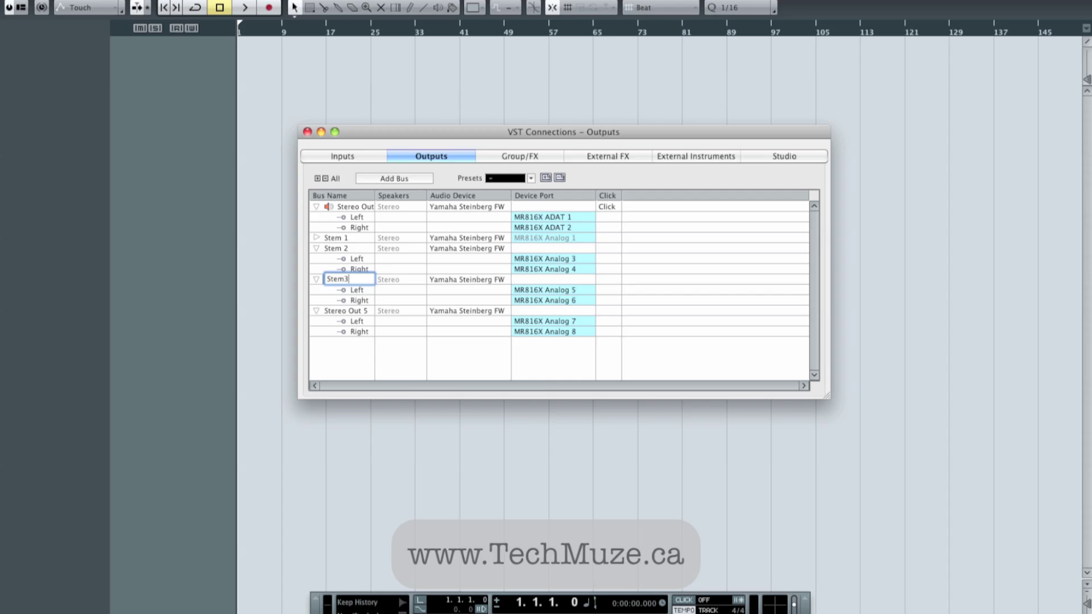
key("BackSpace")
type("3")
key("Tab")
type("Stem 4")
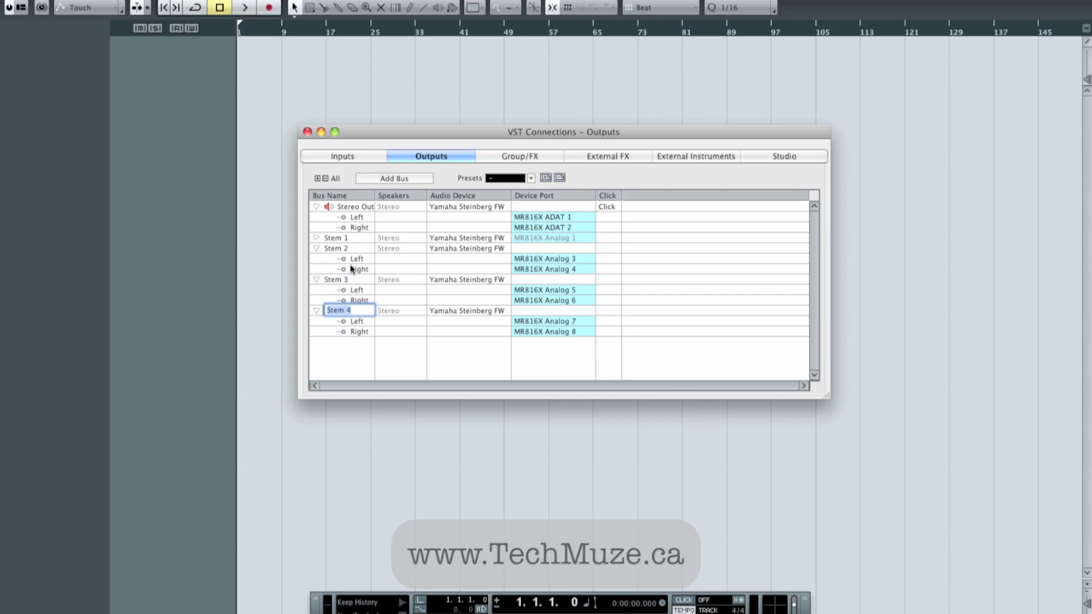
key("Return")
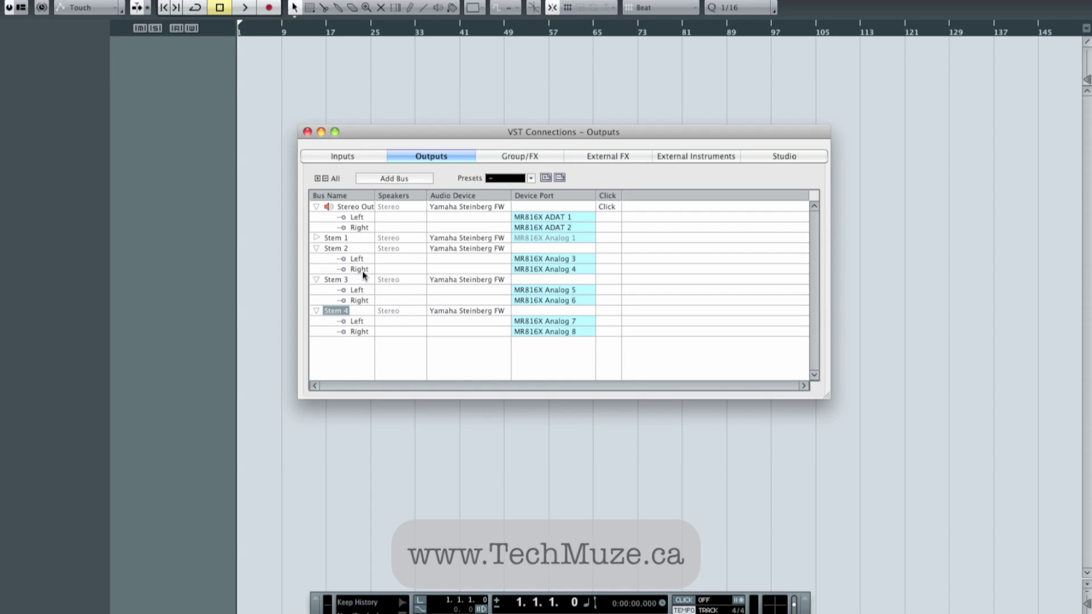
left_click(316, 238)
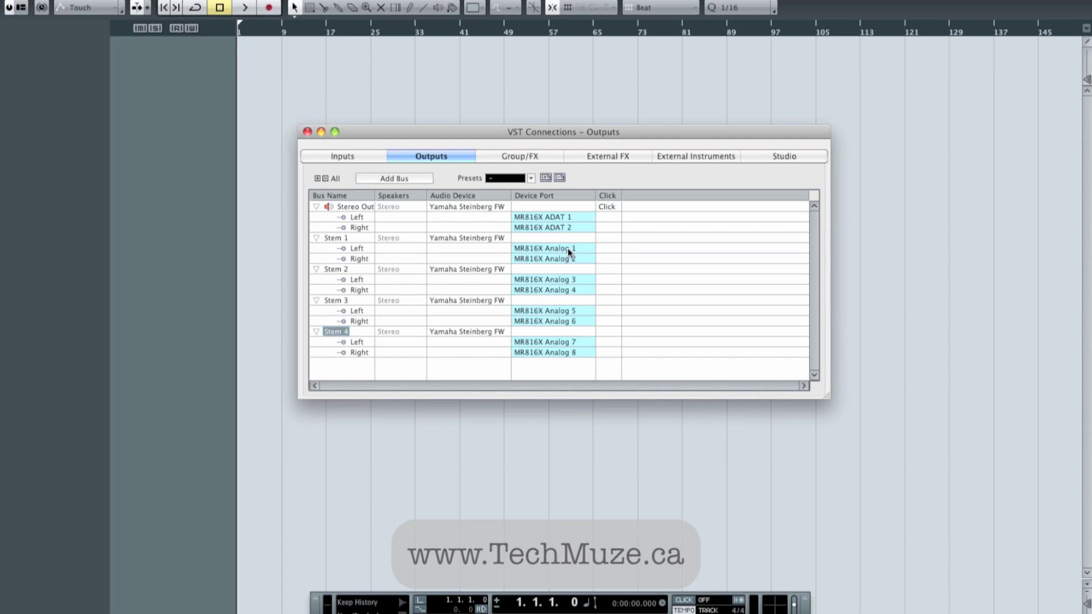
Step: Add one stereo input bus on MR816X Analog 3–4 and name it Return
left_click(361, 157)
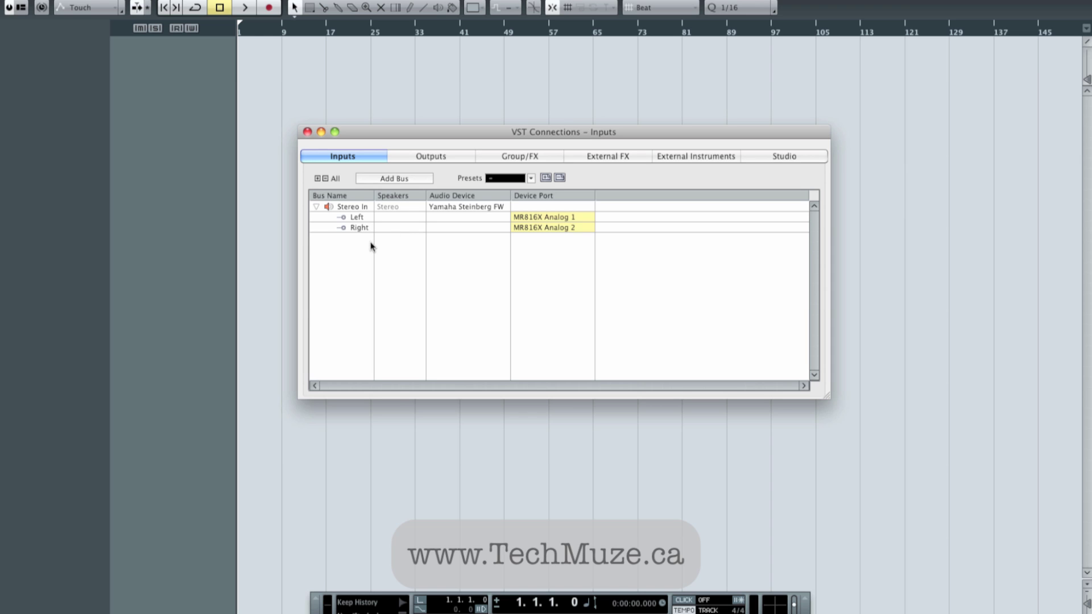
left_click(394, 178)
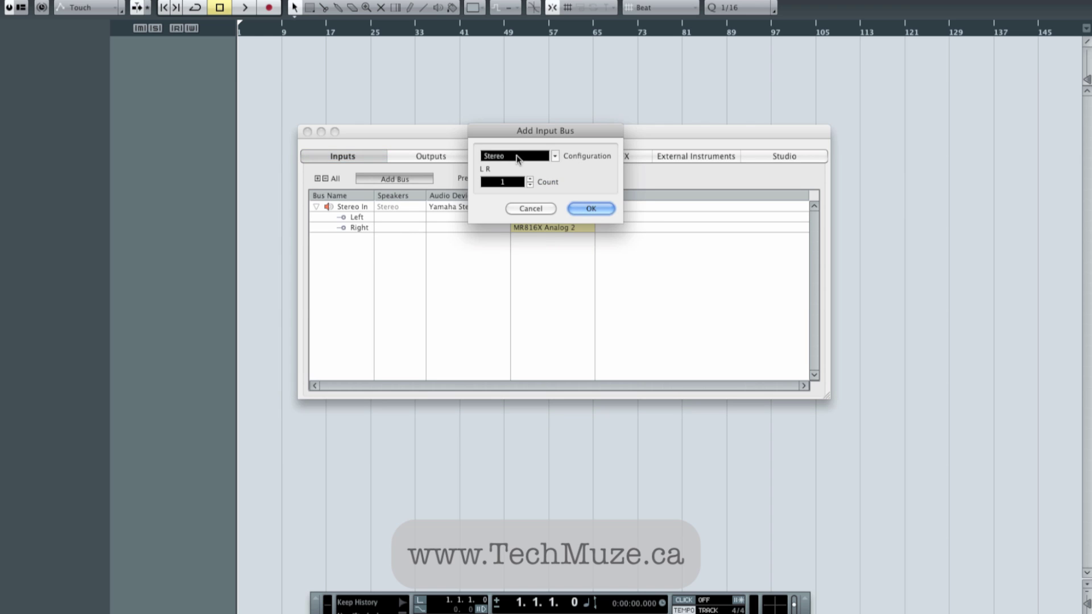
left_click(585, 209)
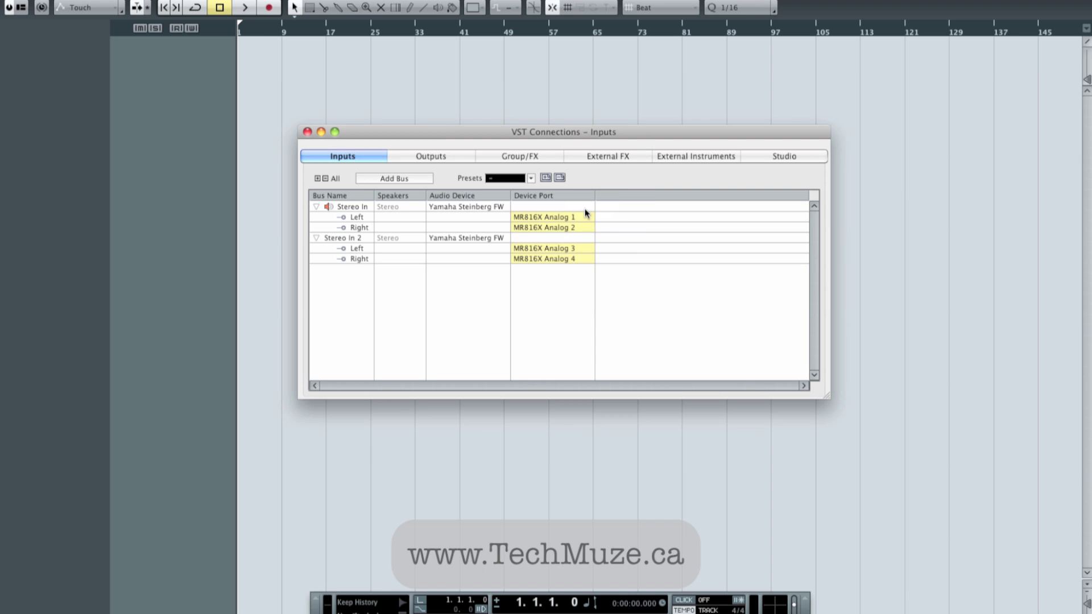
double_click(335, 238)
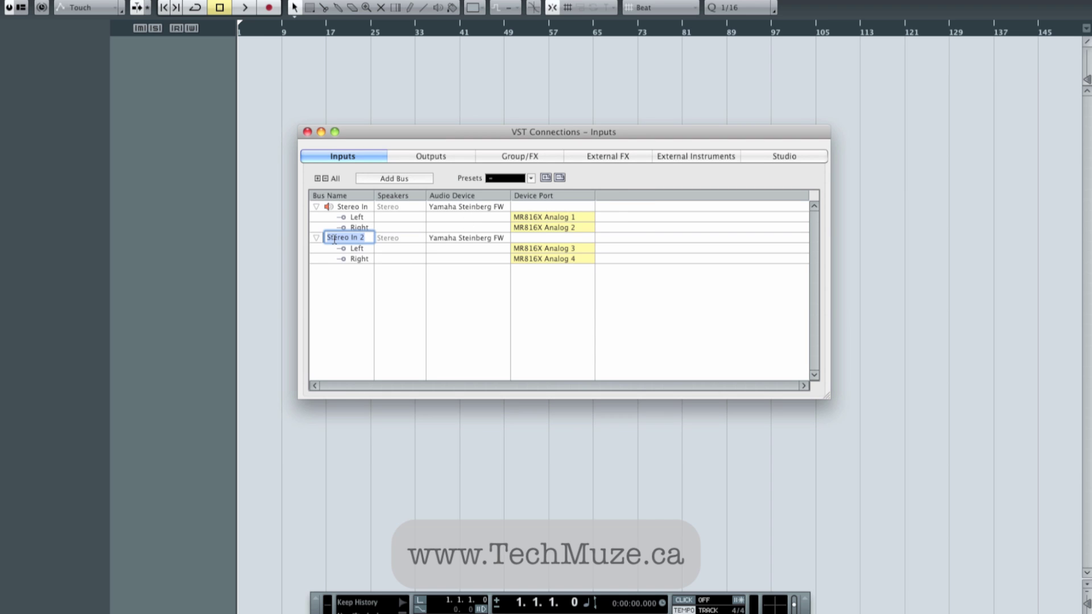
type("Return")
key("Return")
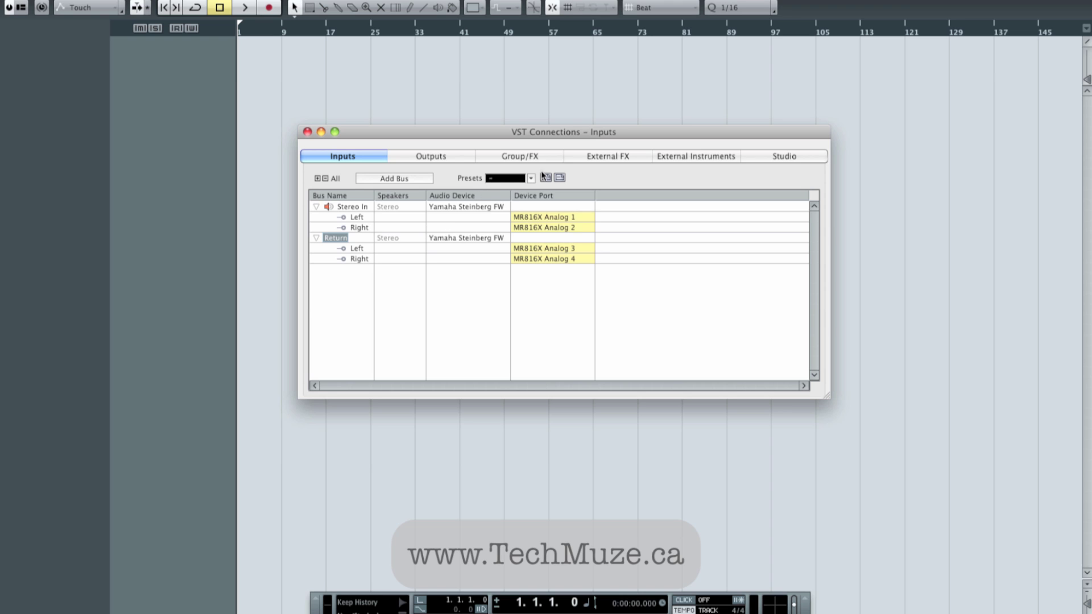
left_click(607, 156)
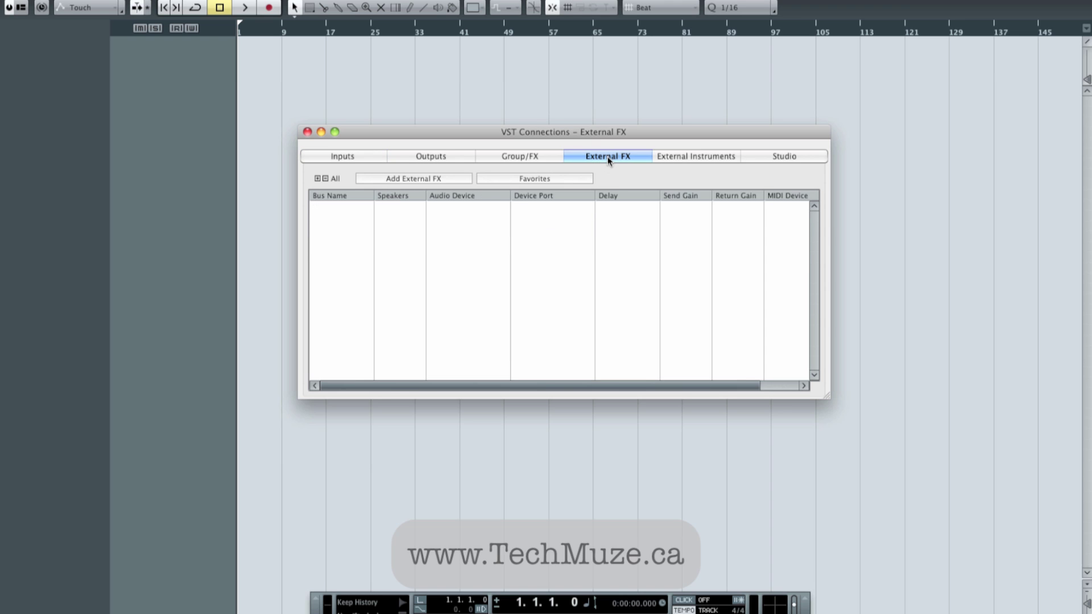
Step: Add a stereo external effect sending out Yamaha Steinberg FW MR816X Analog 7 and 8
left_click(417, 179)
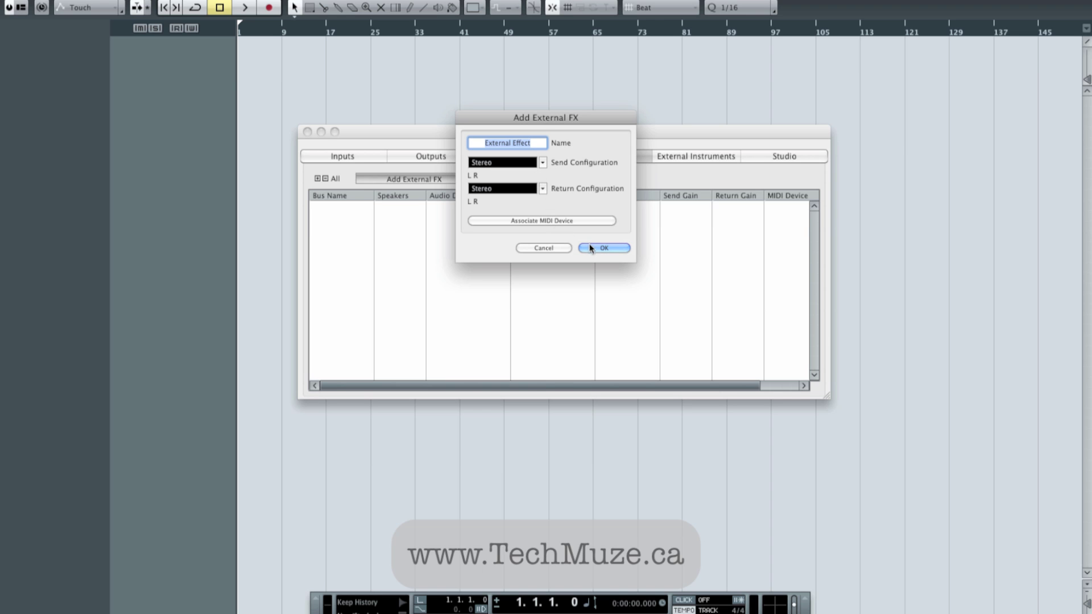
left_click(602, 248)
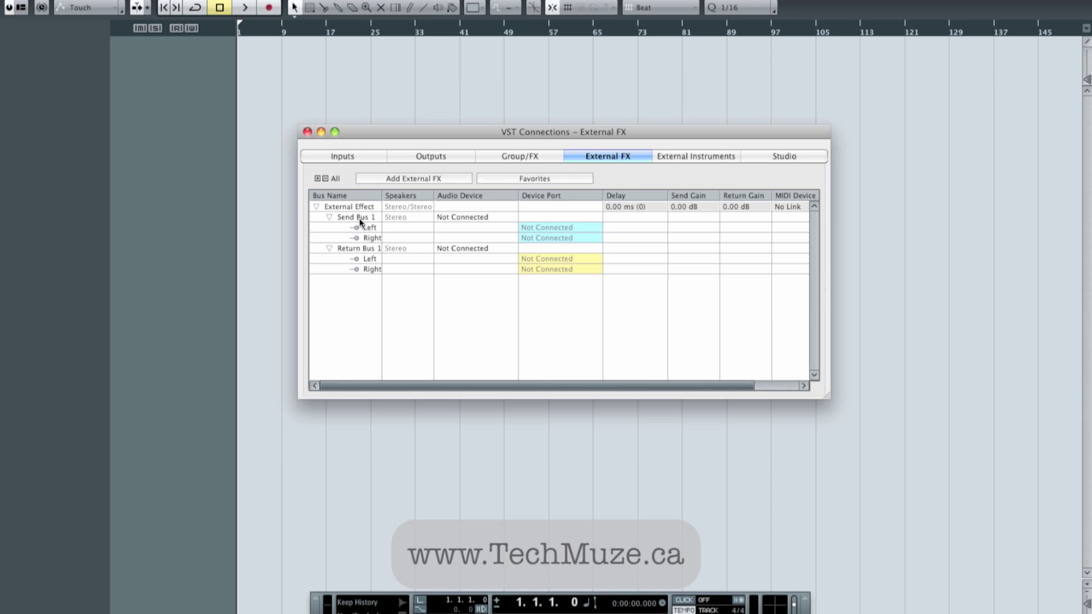
left_click(456, 221)
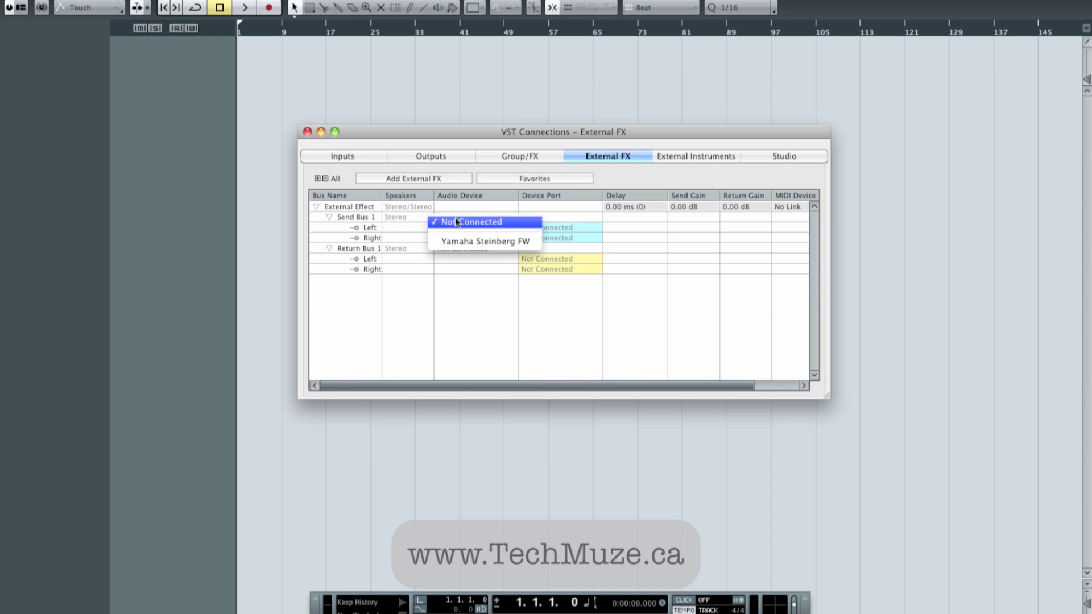
left_click(461, 241)
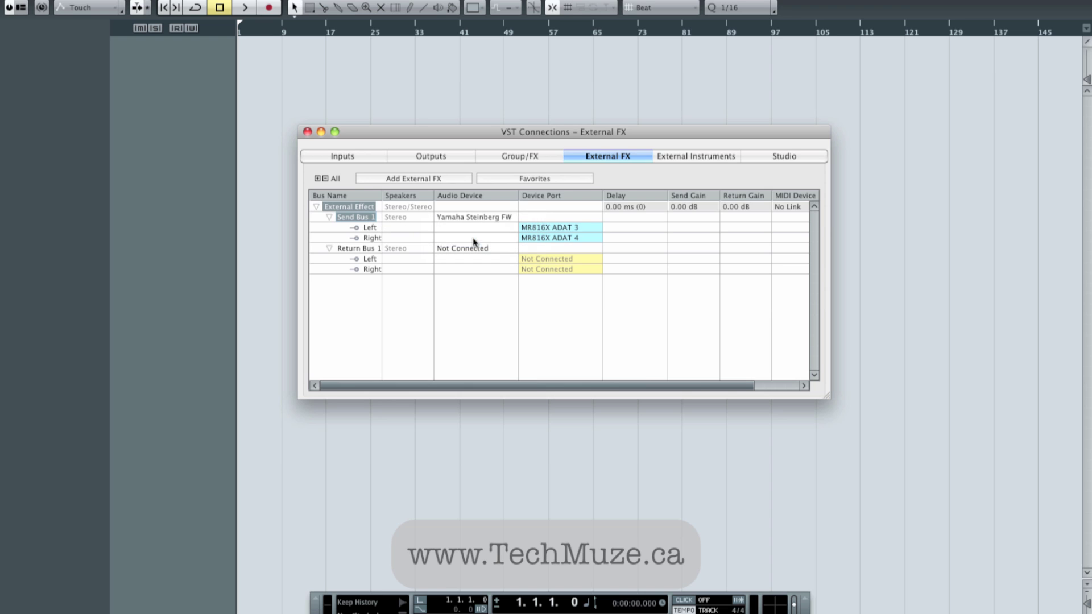
left_click(563, 227)
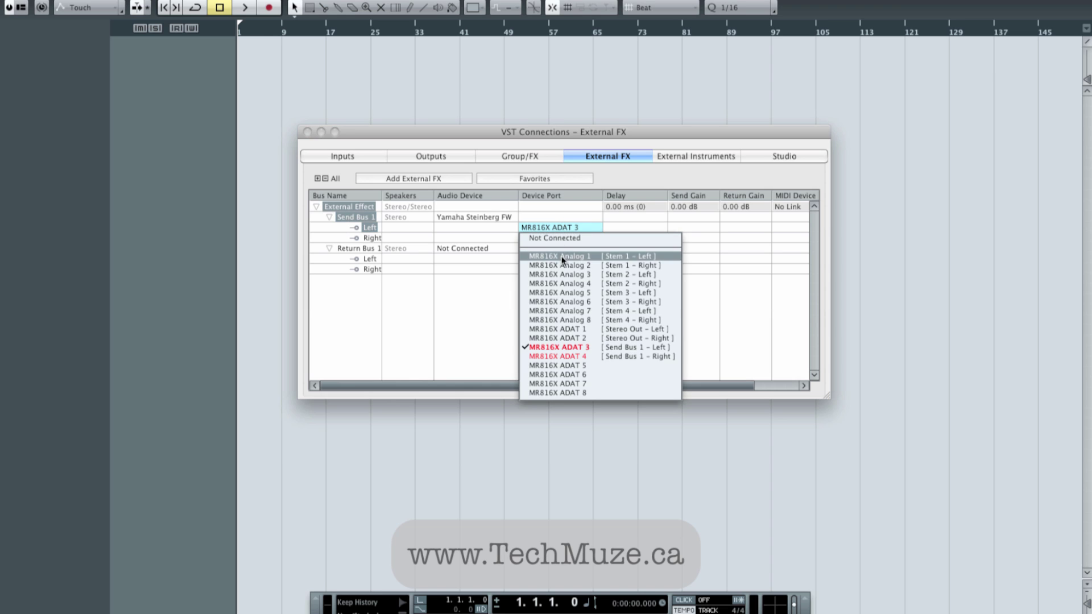
left_click(564, 311)
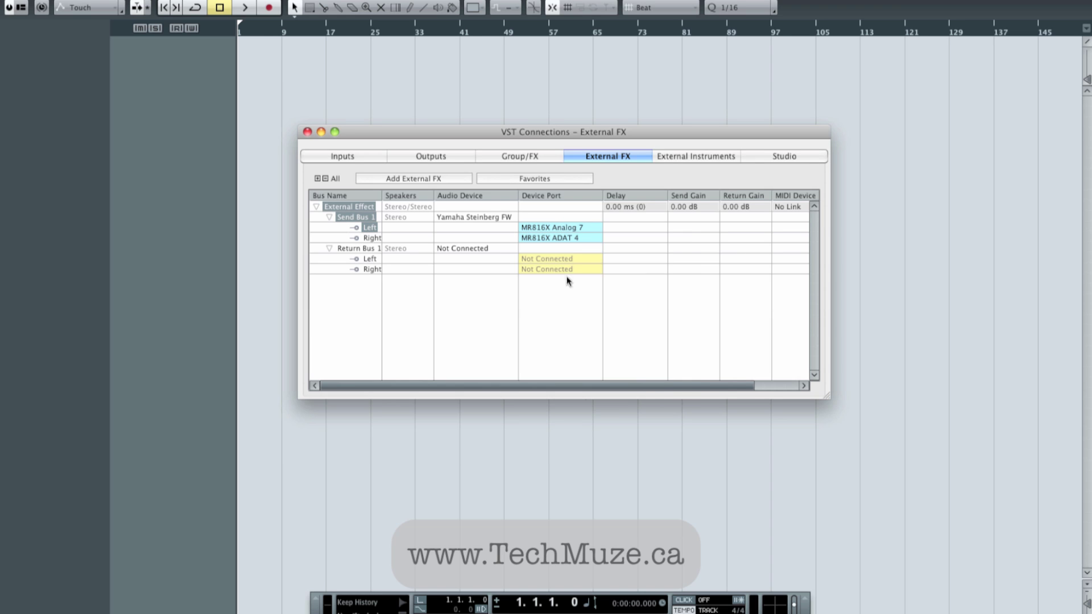
left_click(571, 238)
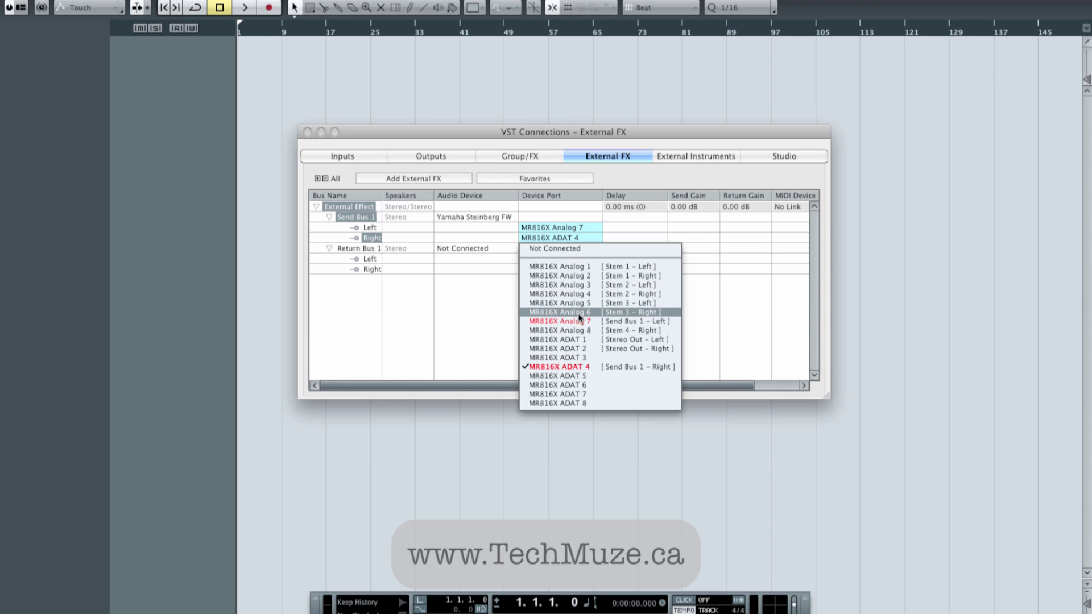
left_click(579, 331)
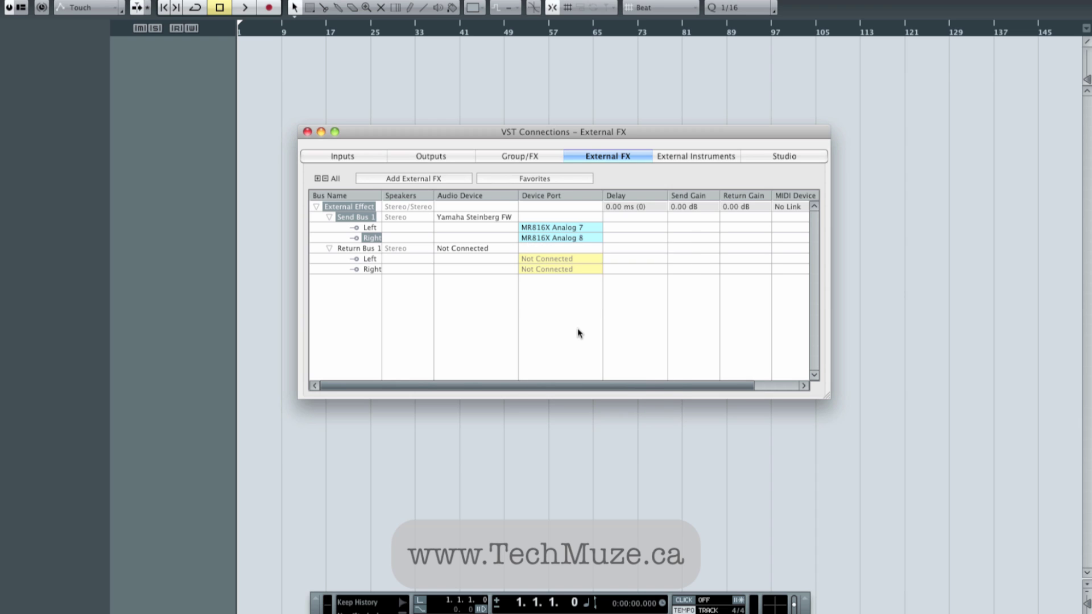
Step: Set the external effect's return to Yamaha Steinberg FW MR816X Analog 7 and 8
left_click(476, 250)
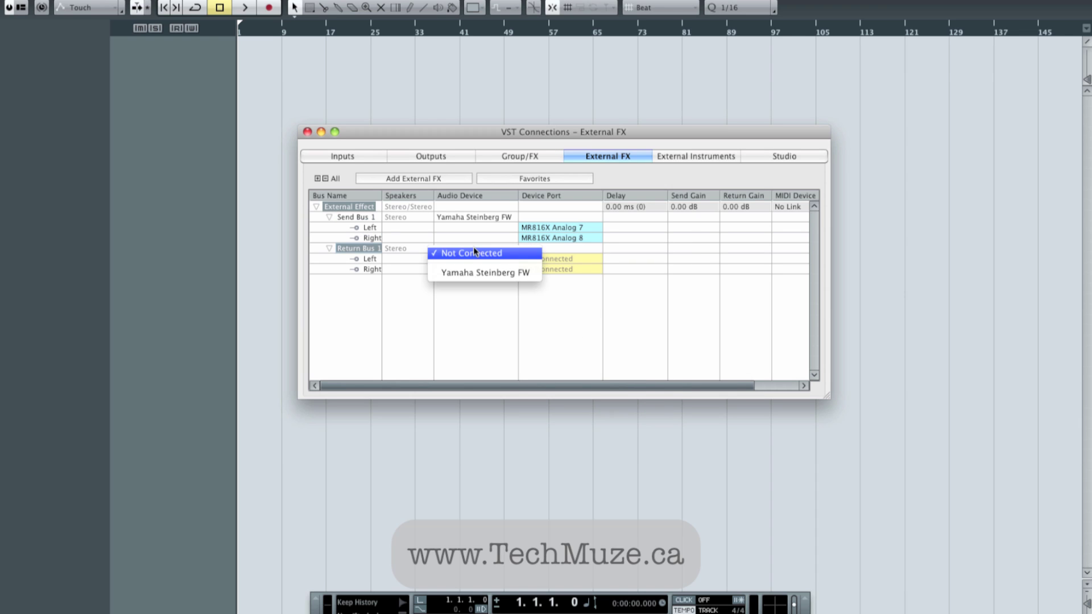
left_click(481, 274)
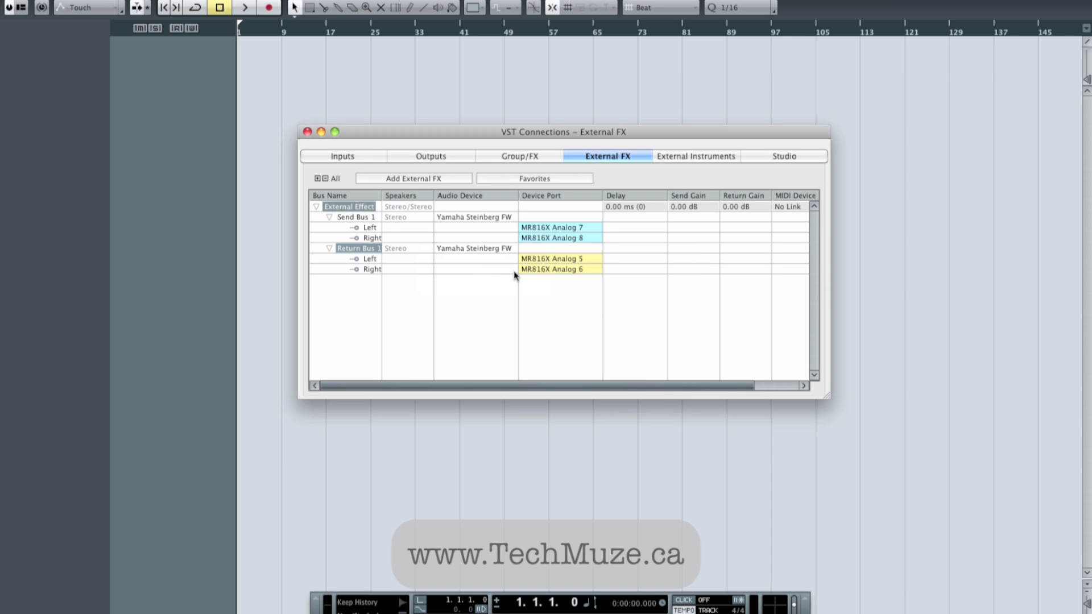
left_click(560, 259)
left_click(549, 341)
left_click(555, 270)
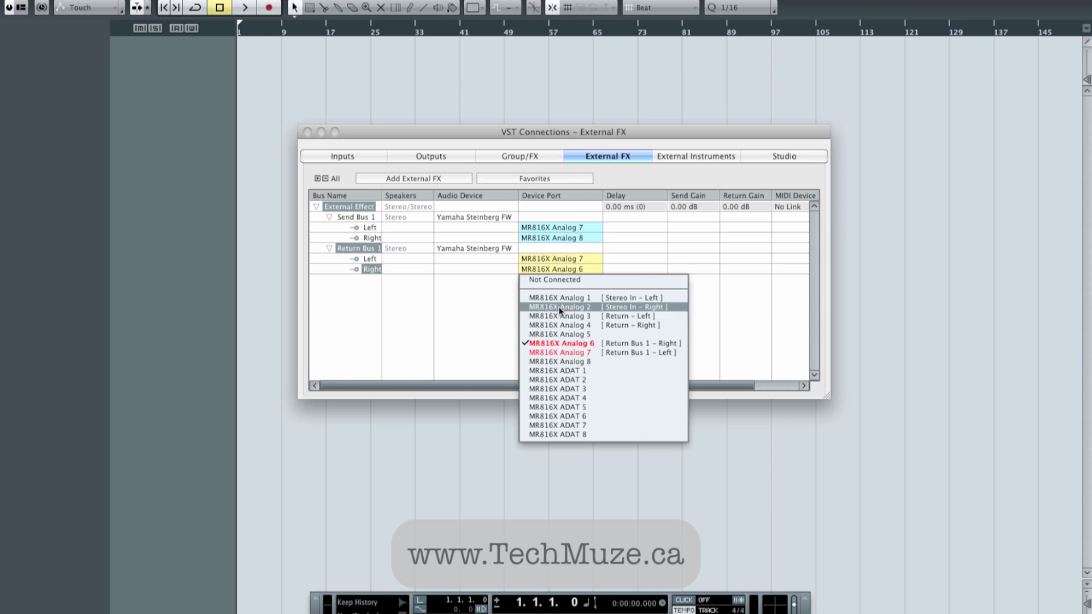
left_click(561, 361)
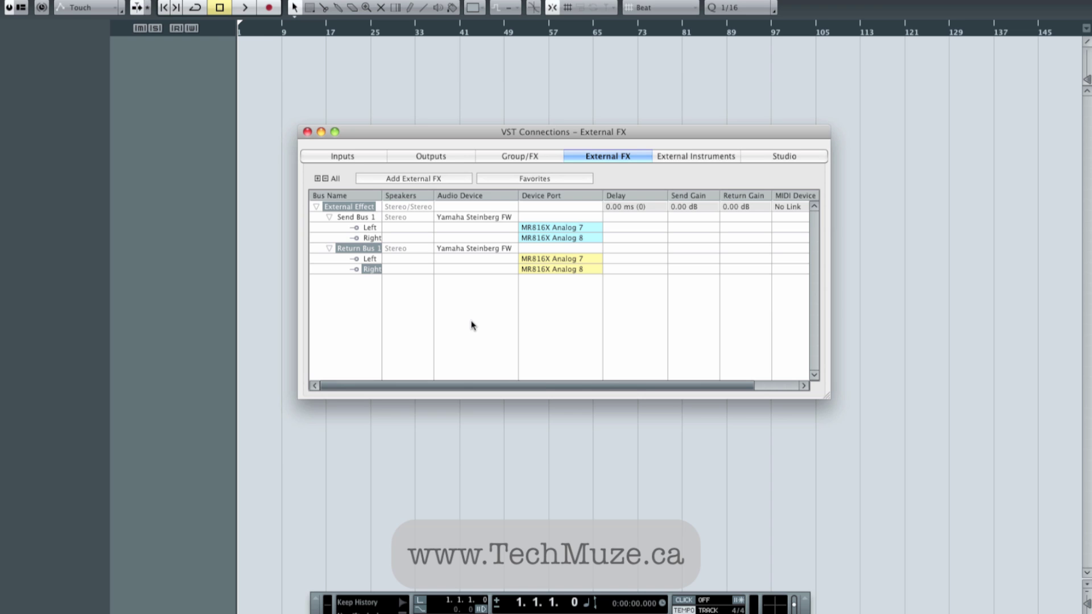
left_click(359, 160)
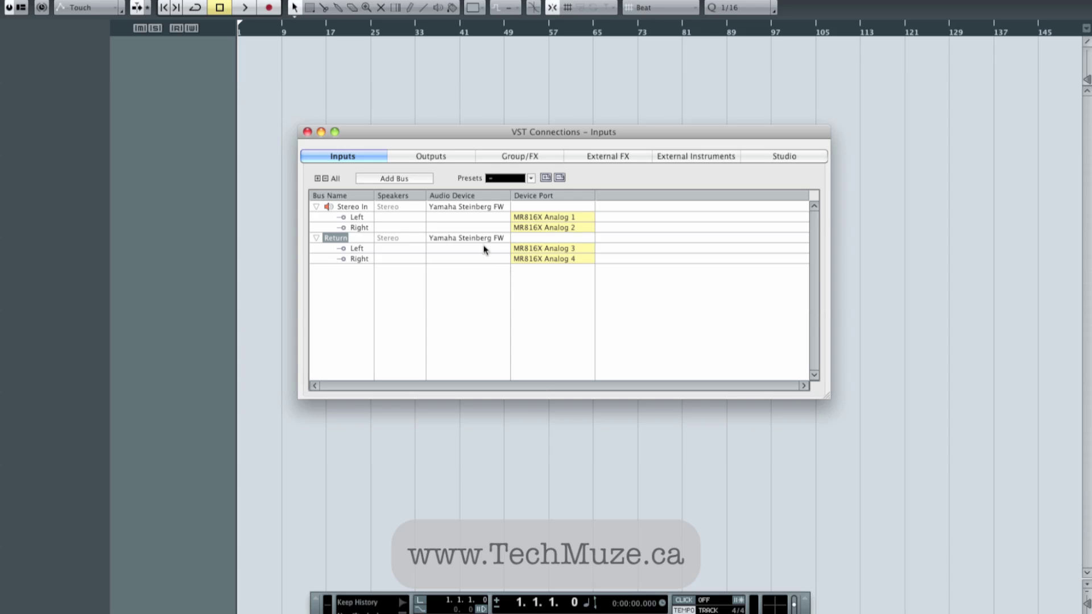
Step: Route Stem 4's output to Yamaha Steinberg FW MR816X Analog 7 and 8
left_click(439, 155)
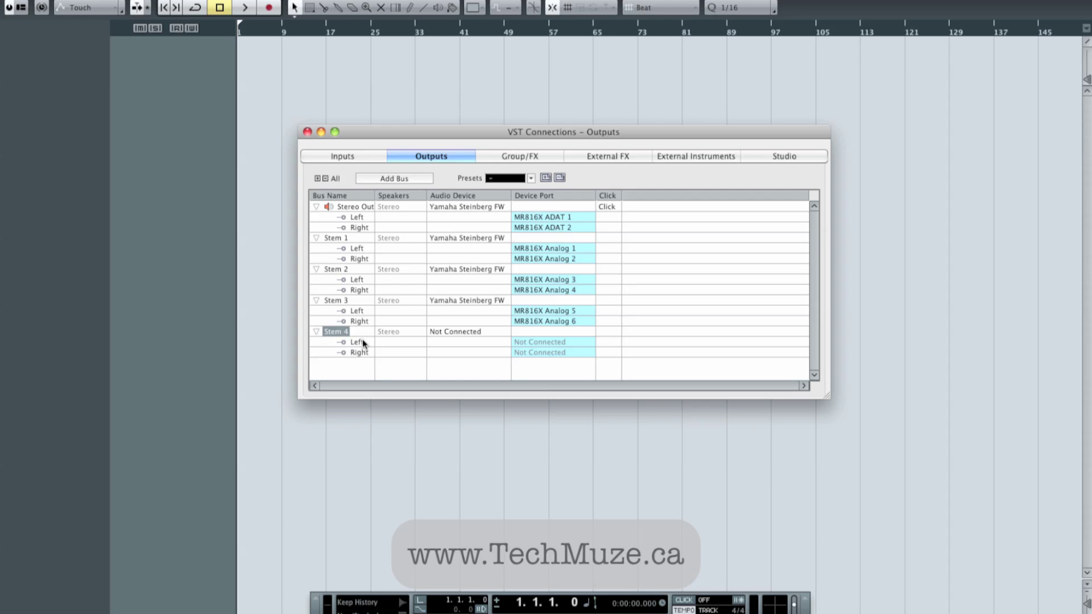
left_click(453, 335)
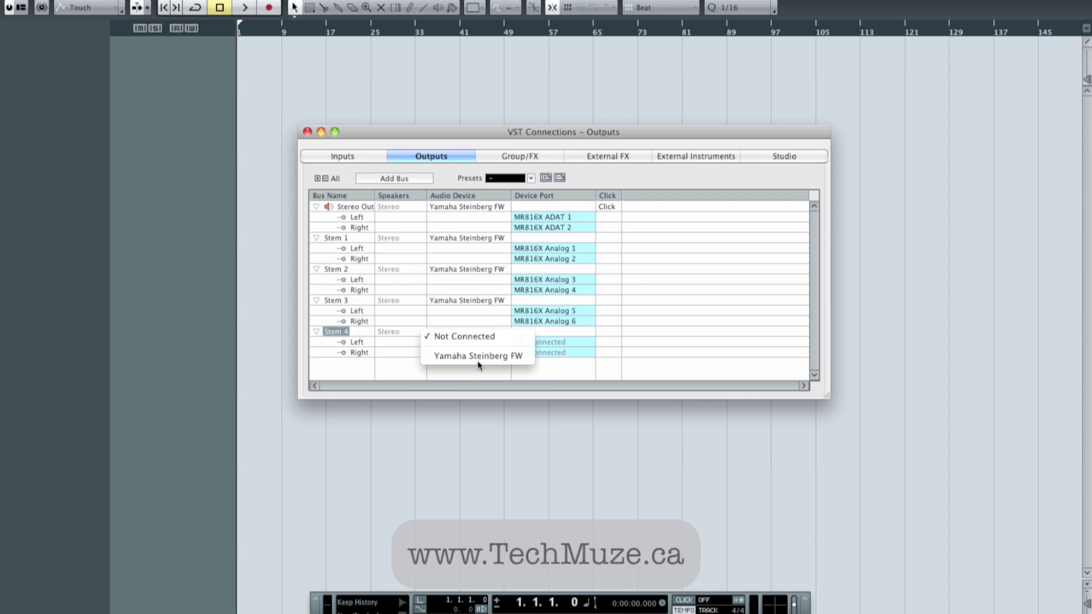
left_click(477, 356)
left_click(544, 340)
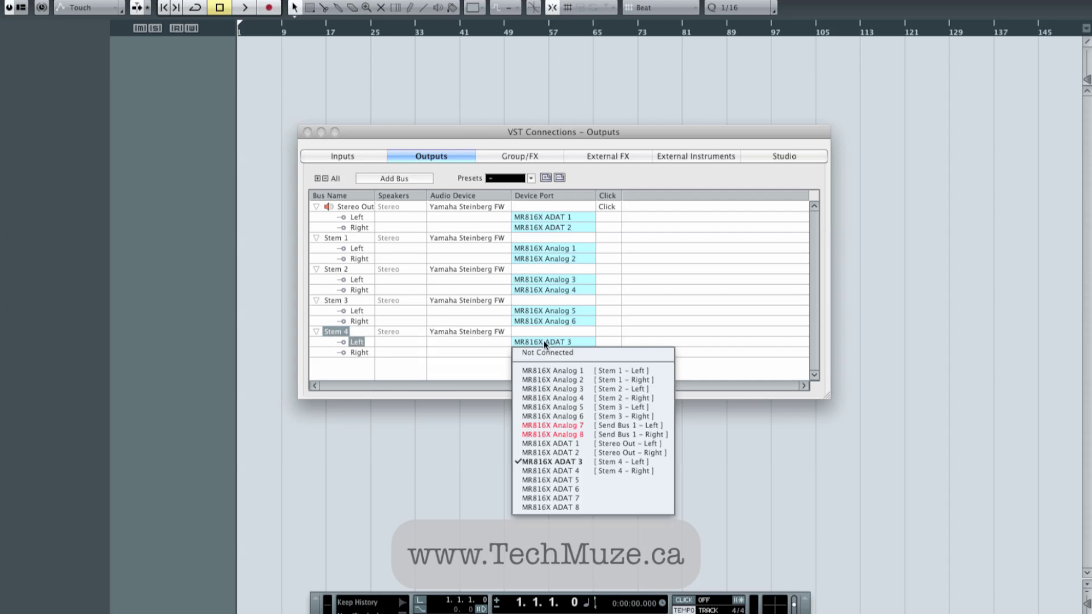
key("Escape")
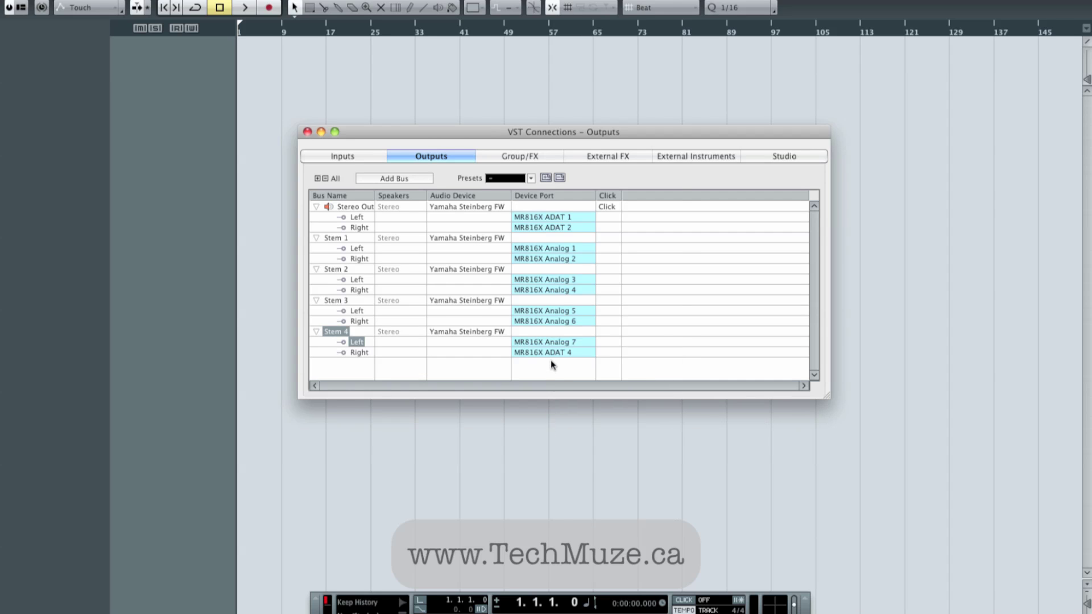
left_click(551, 352)
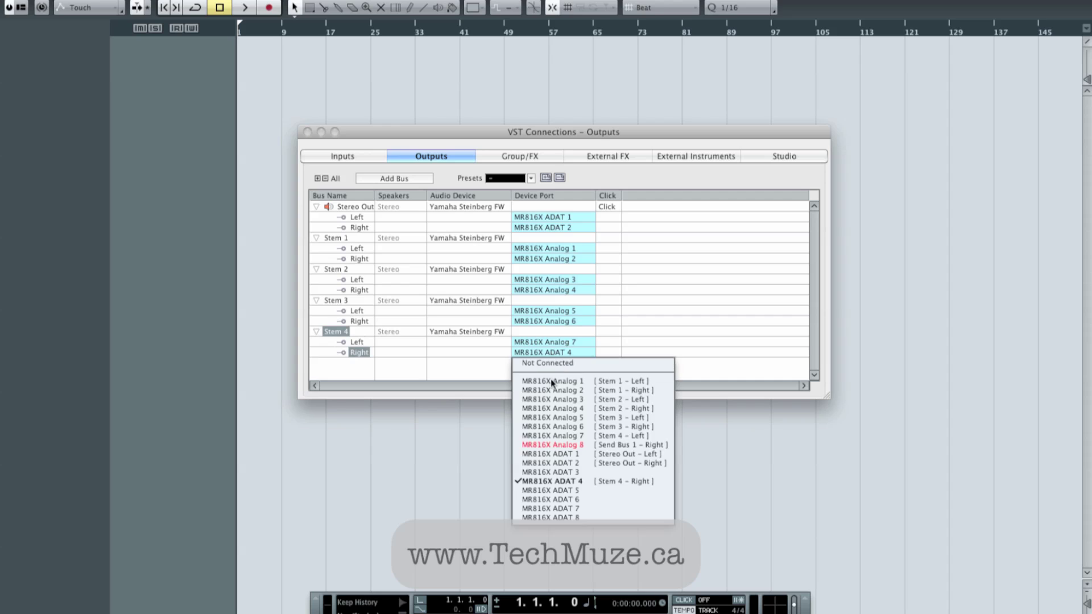
left_click(550, 446)
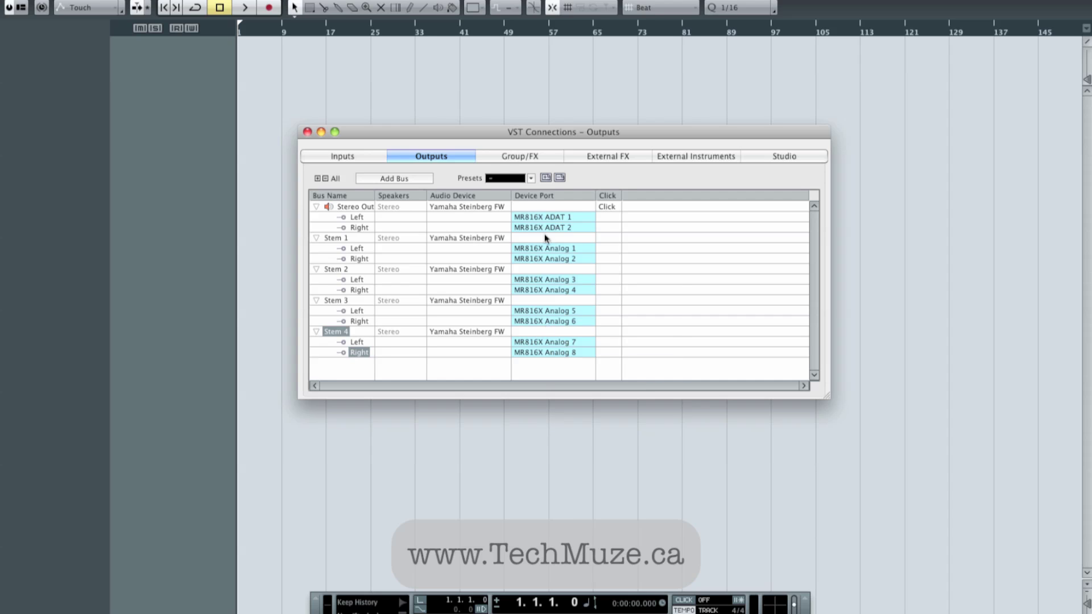
left_click(596, 160)
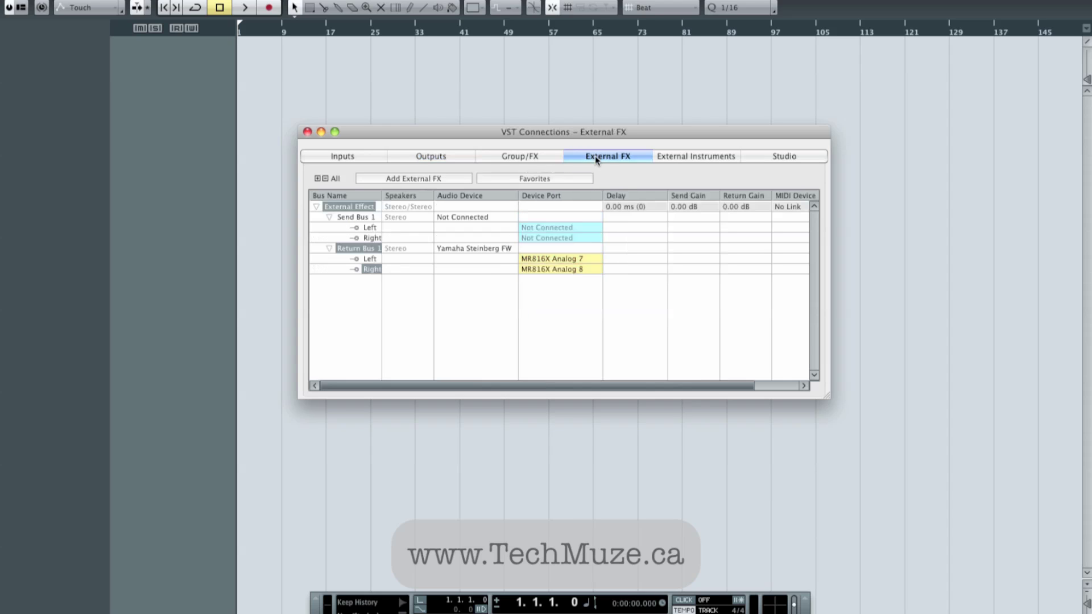
Step: Reroute the external effect send to Yamaha Steinberg FW MR816X ADAT 7 and 8
left_click(466, 219)
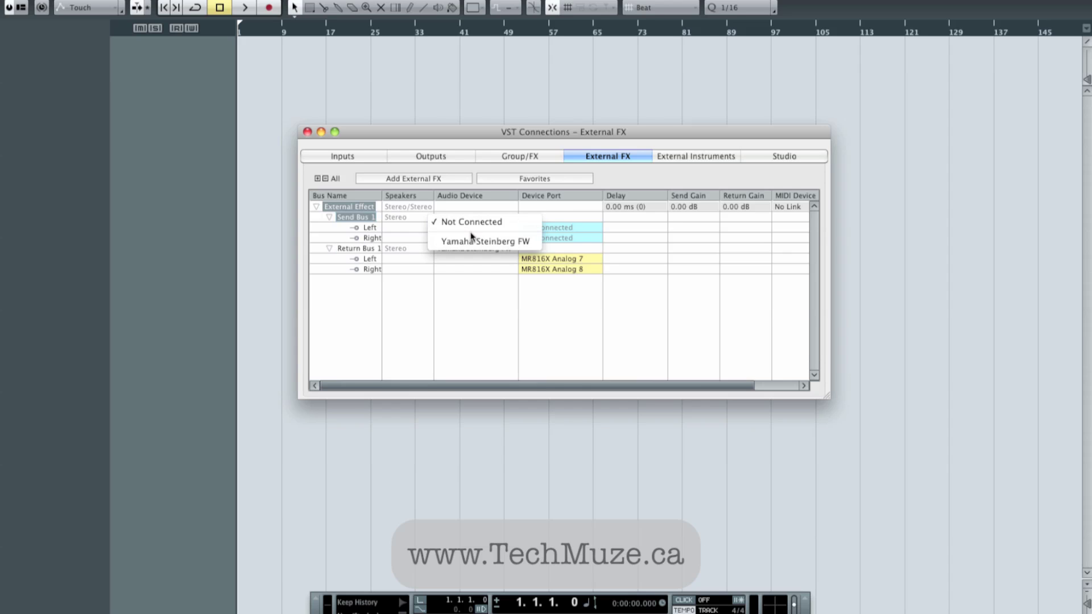
left_click(472, 242)
left_click(555, 227)
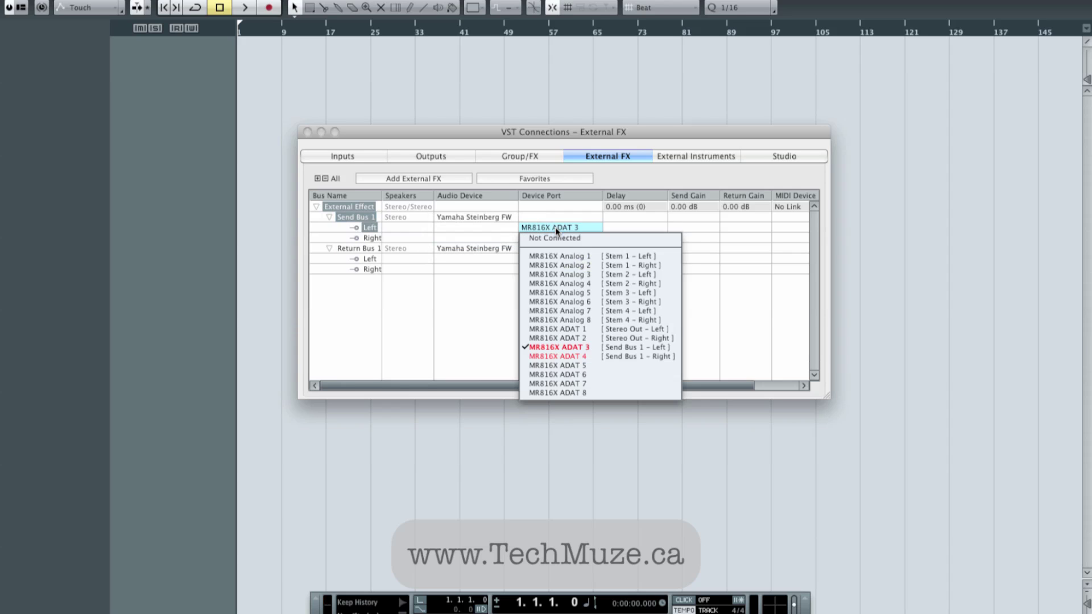
left_click(547, 383)
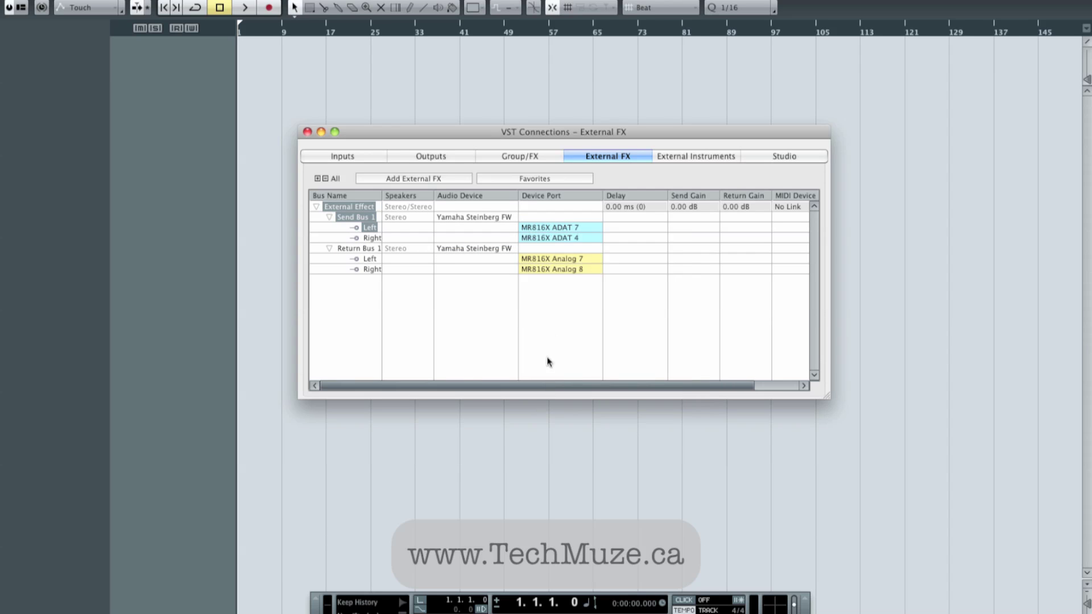
left_click(557, 238)
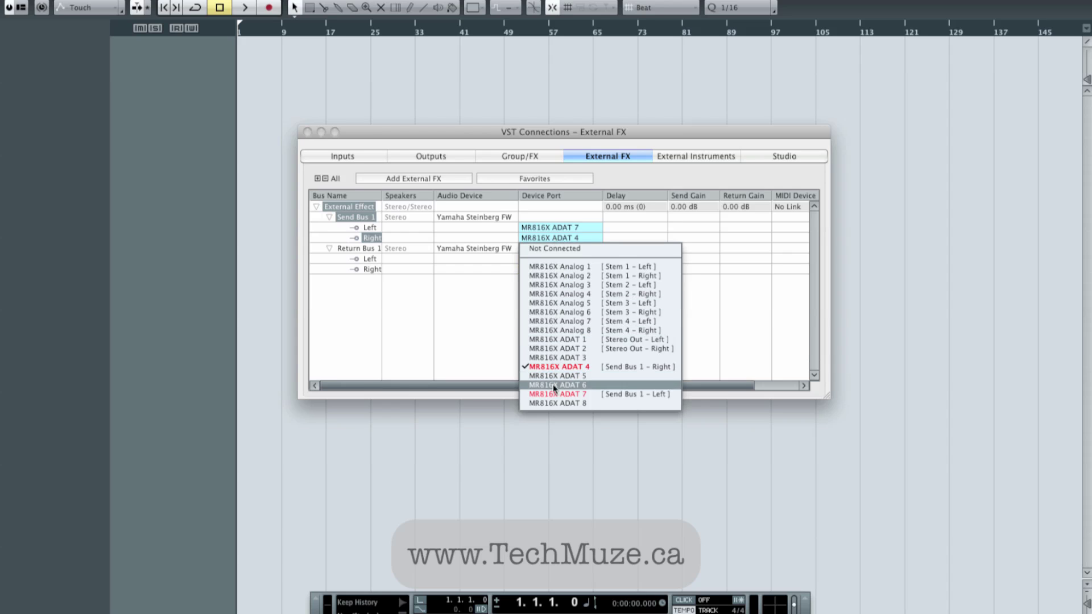
left_click(551, 400)
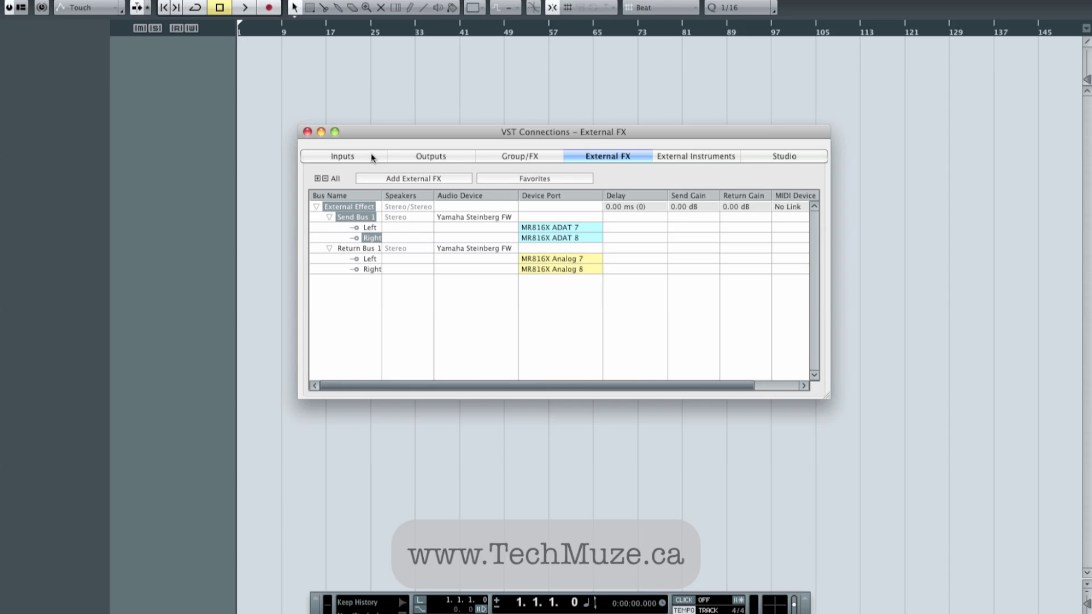
Step: Review the Inputs, Outputs and External FX pages, then close VST Connections
left_click(356, 154)
left_click(423, 158)
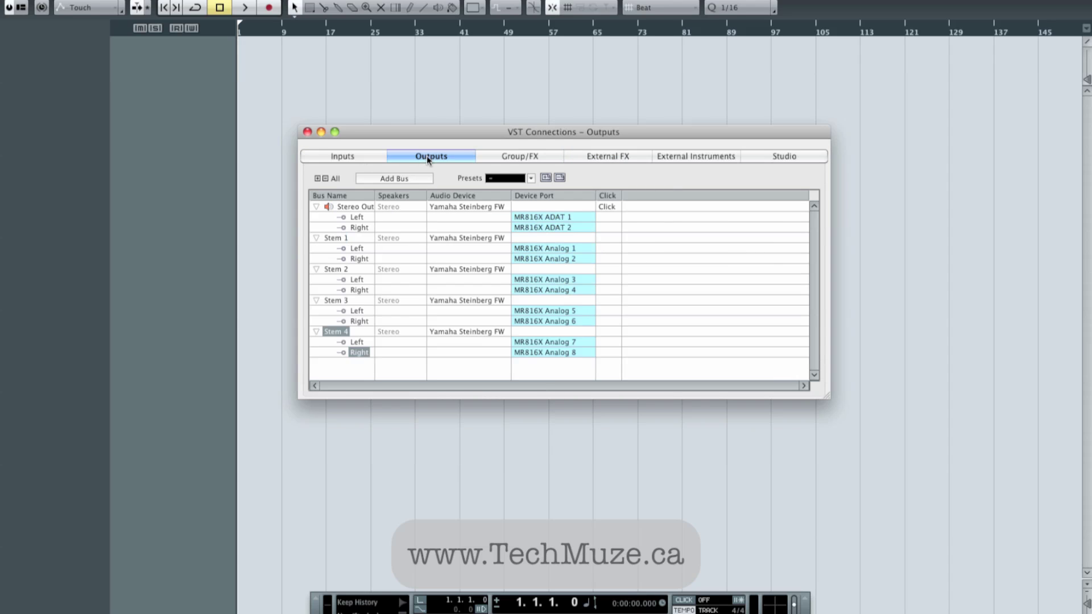
left_click(595, 163)
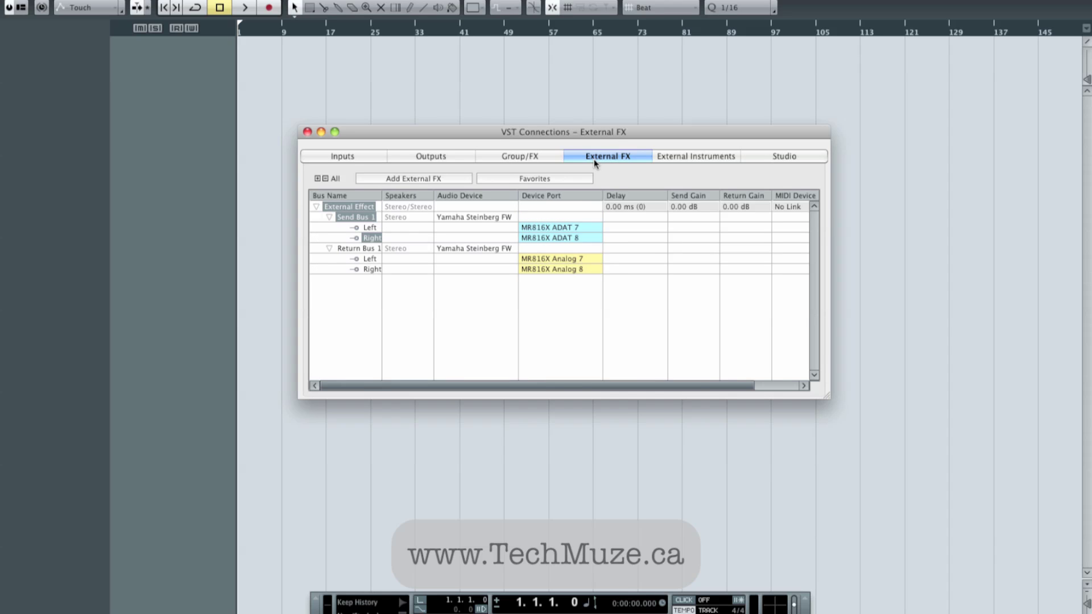
left_click(308, 132)
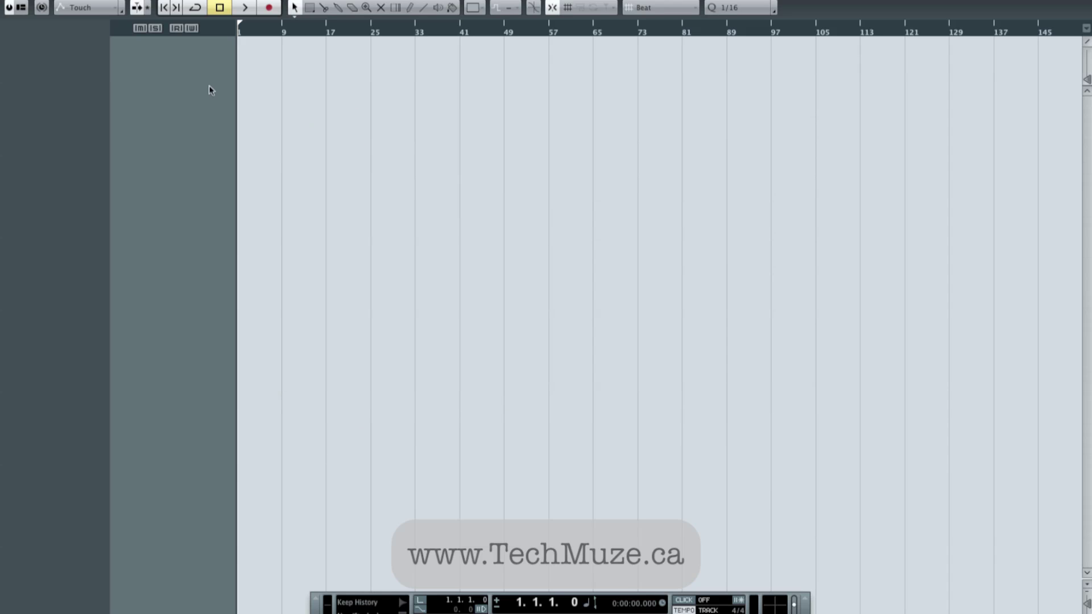
Step: Add a stereo audio track named Print with its input set to the Return bus
right_click(173, 75)
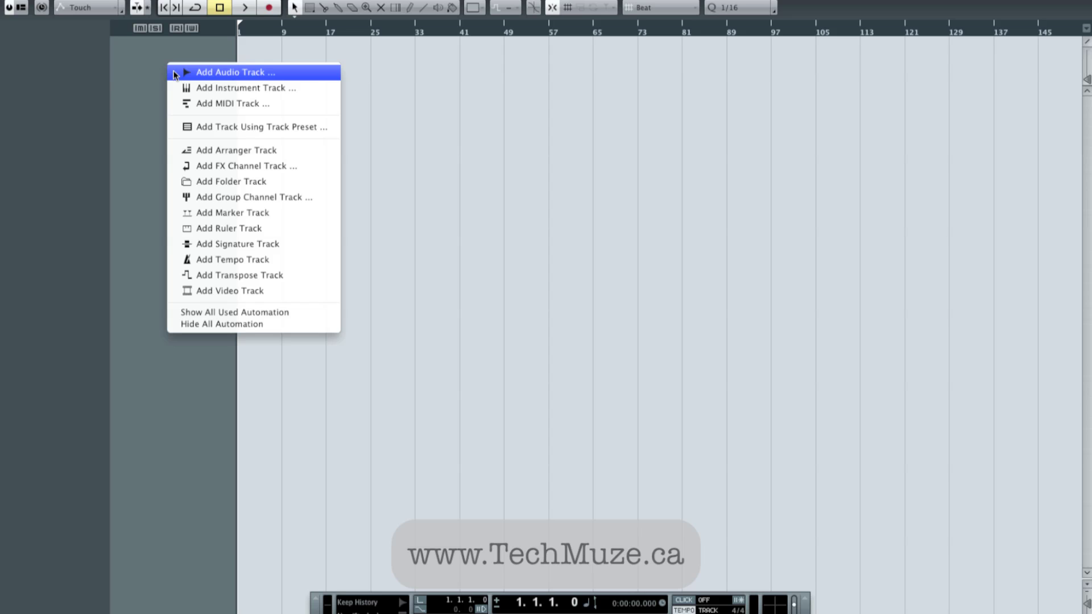
left_click(221, 75)
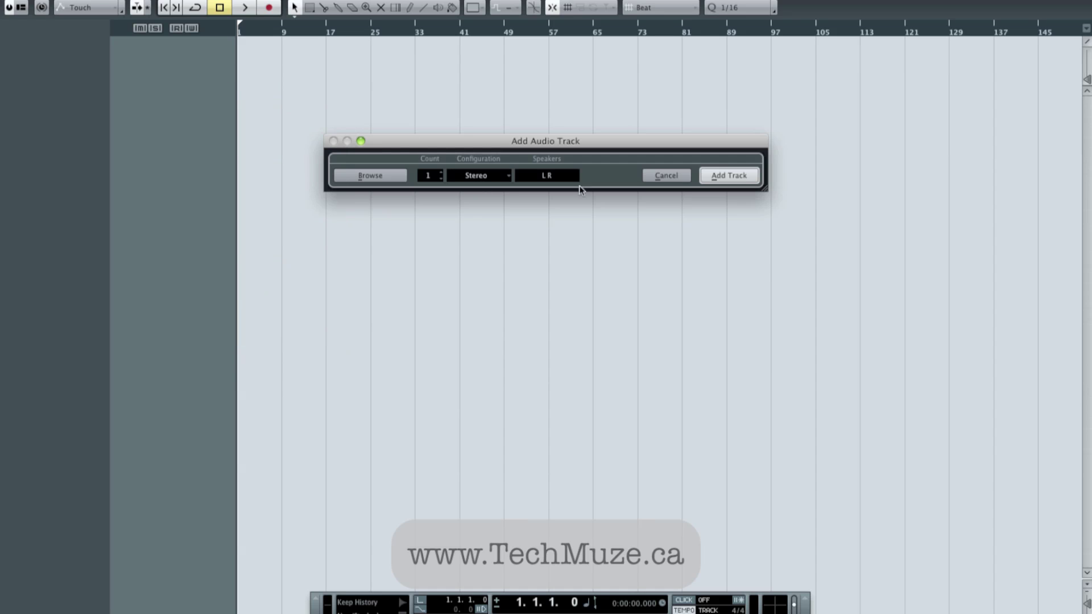
left_click(740, 179)
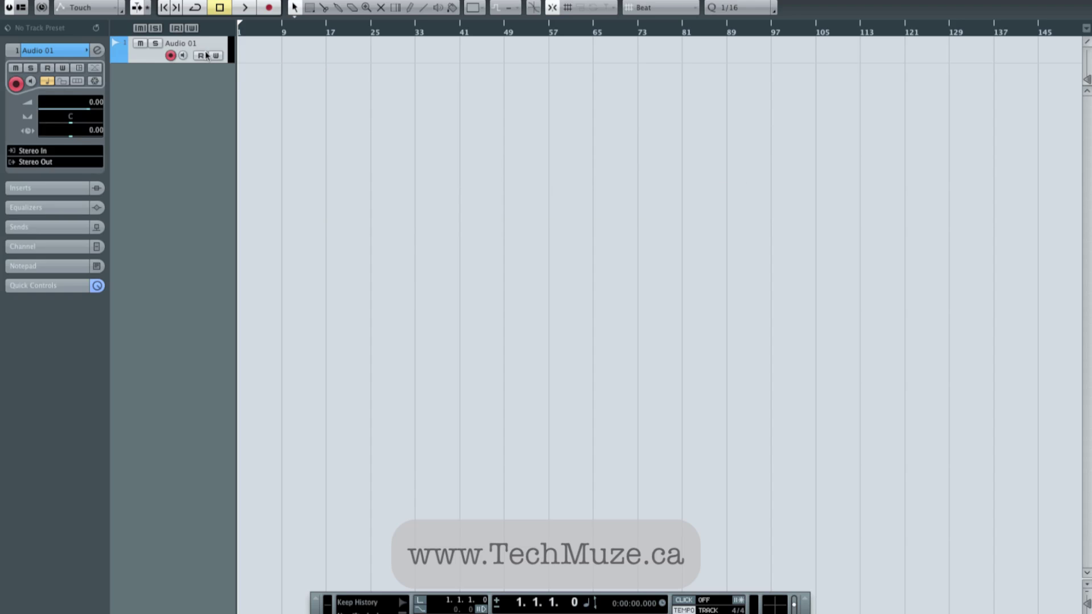
double_click(193, 46)
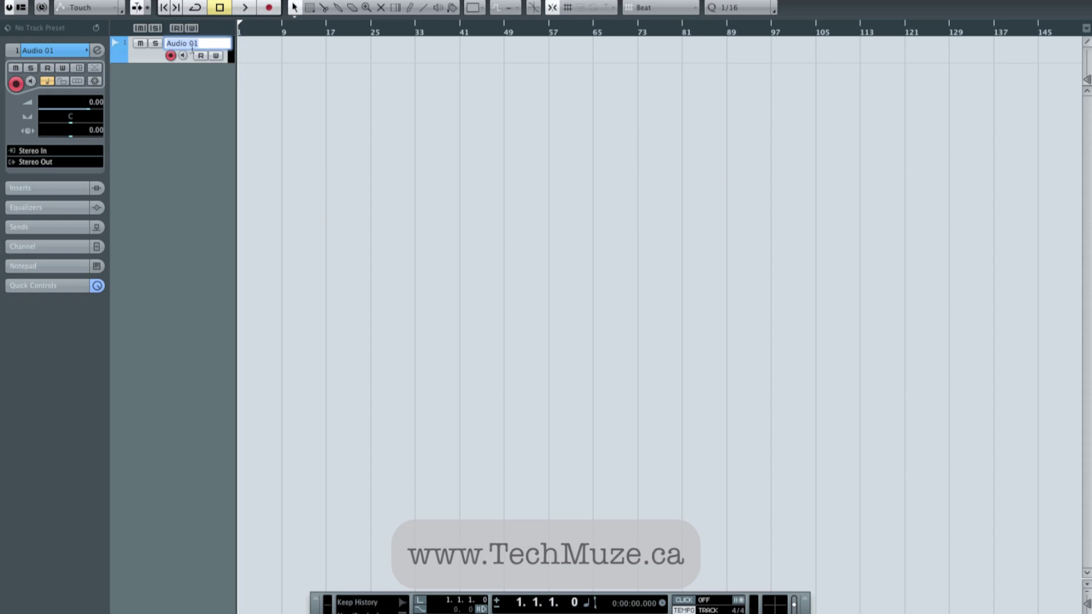
type("Print")
key("Return")
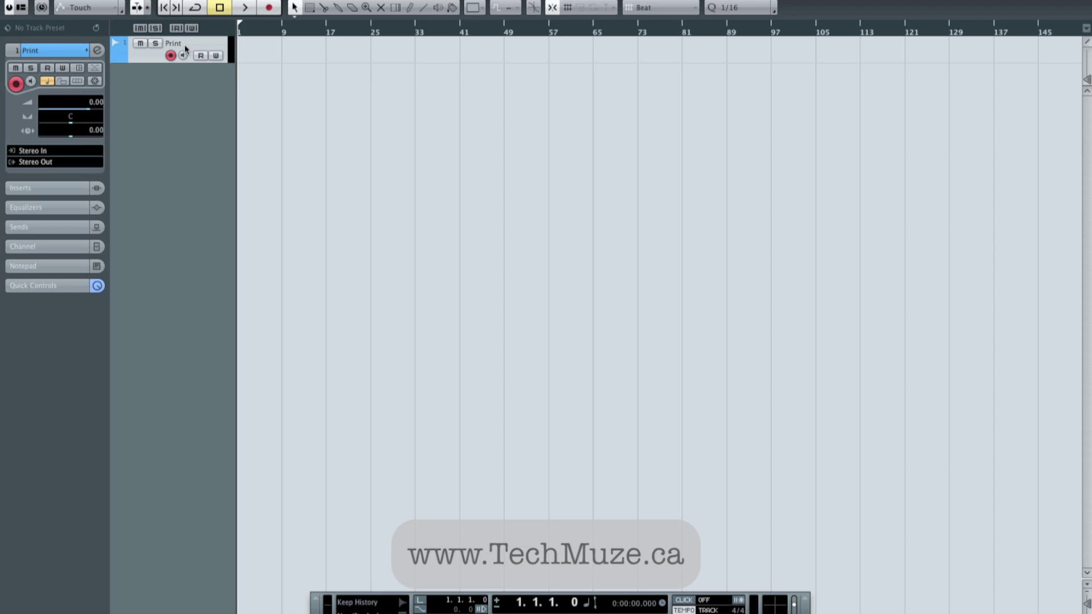
left_click(43, 152)
left_click(42, 189)
Step: Add six stereo group channel tracks, Group 1 to Group 6, in a Group Tracks folder
right_click(162, 106)
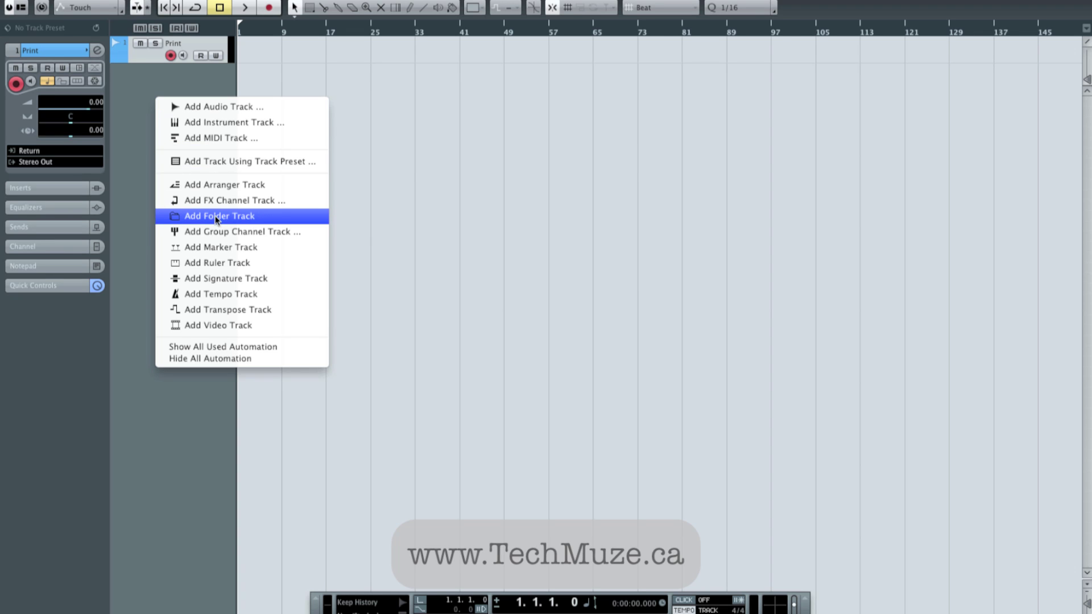
left_click(233, 233)
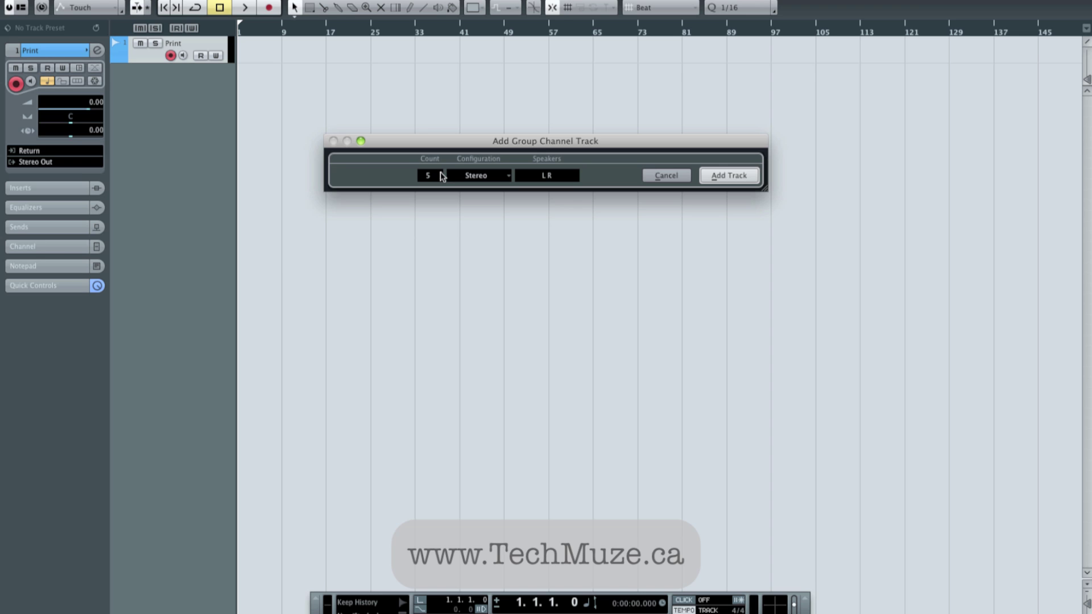
left_click(726, 177)
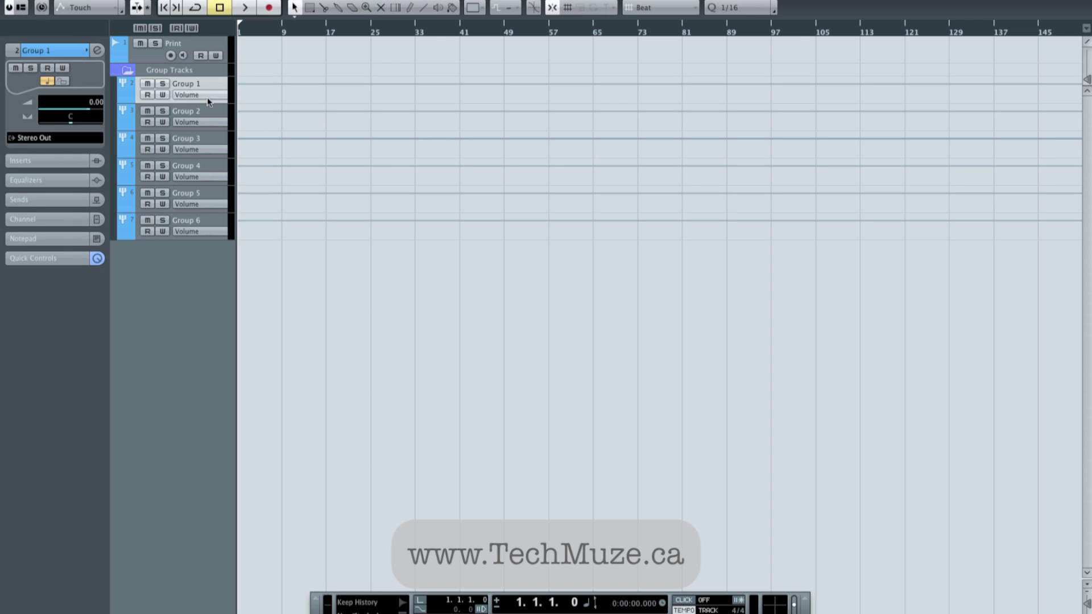
Step: Rename Groups 1–3 to ALL VOX, LEAD VOX and BACK VOX
double_click(192, 84)
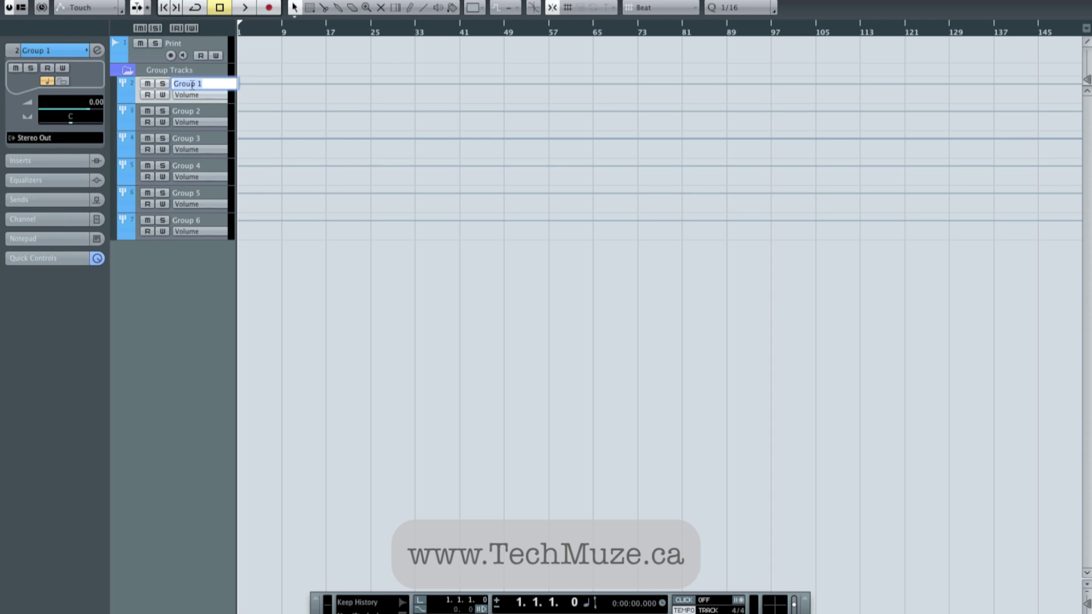
type("ALL VOX")
key("Return")
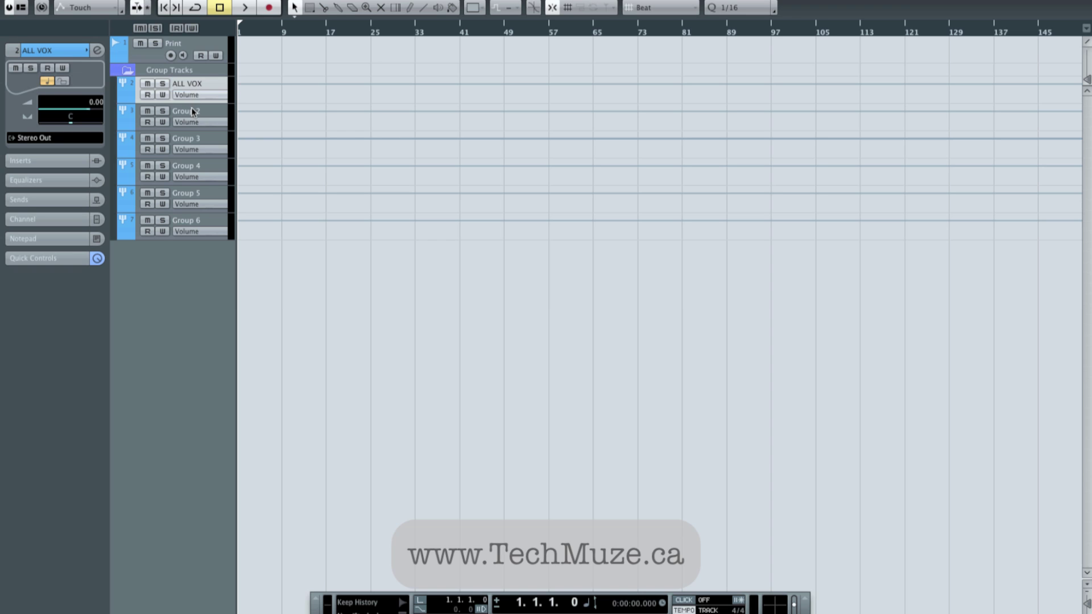
double_click(192, 111)
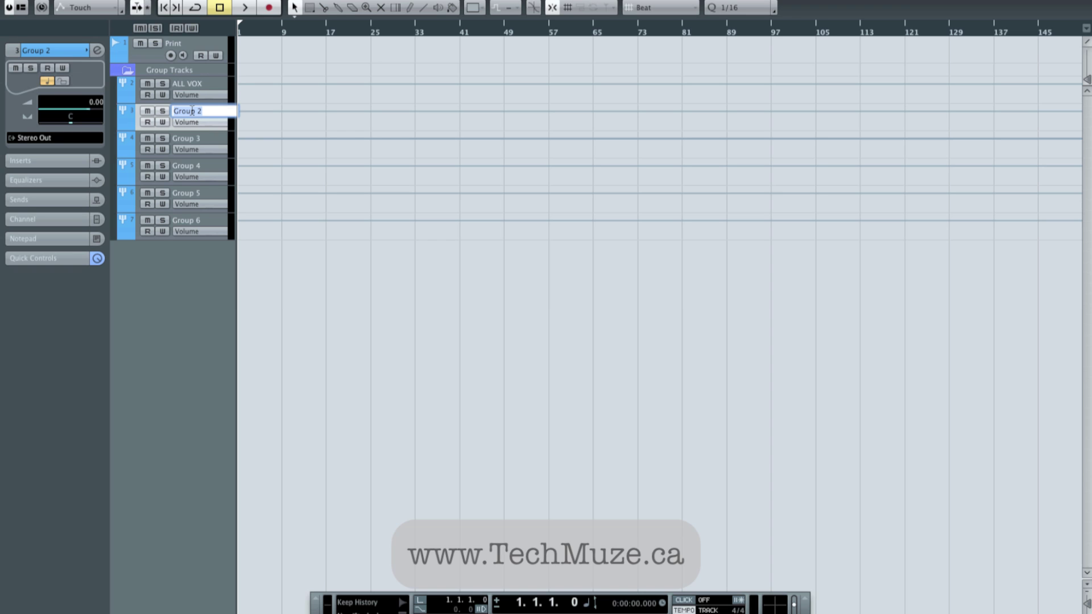
type("LEAD VOX")
key("Return")
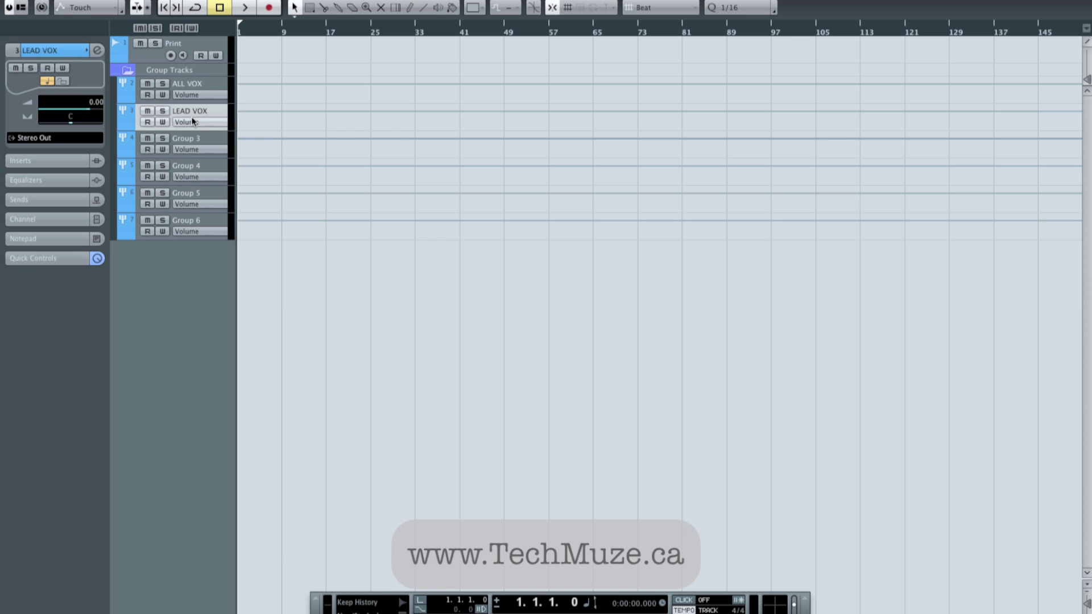
double_click(192, 138)
type("B")
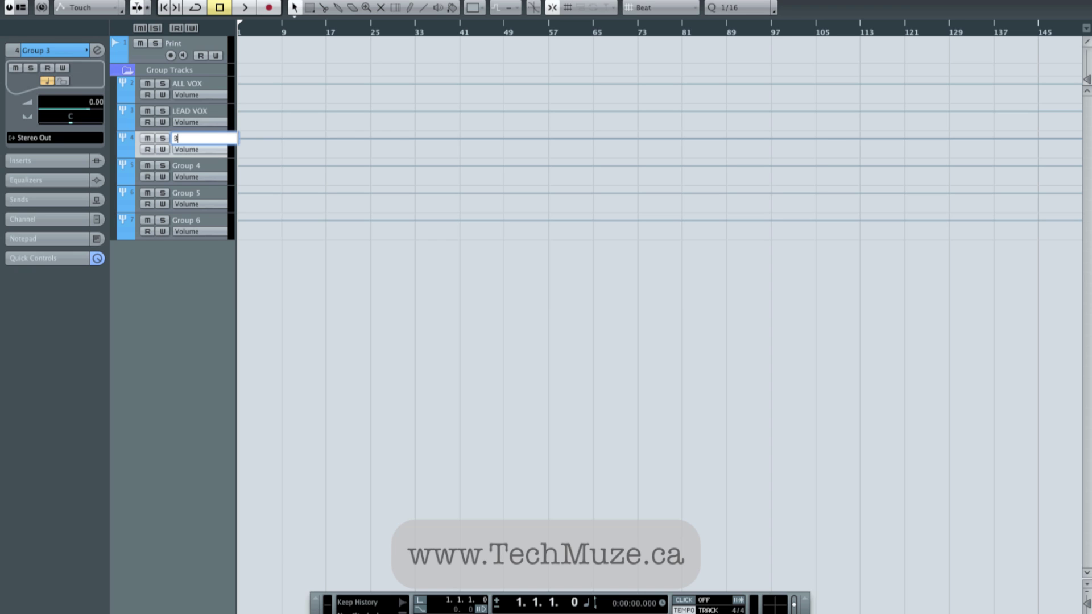
type("ACK VOX")
key("Return")
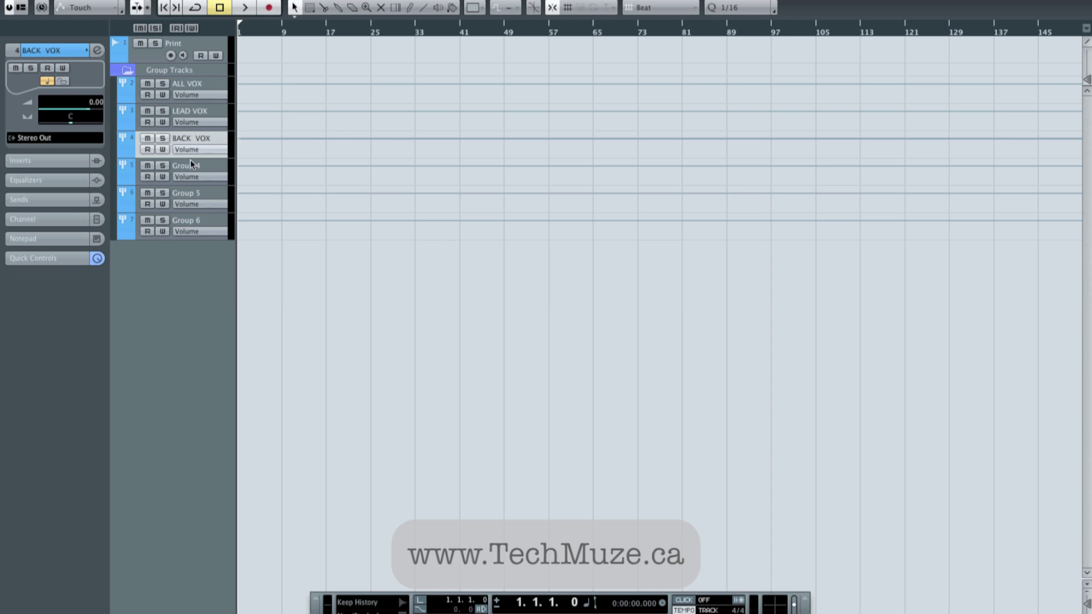
Step: Rename Groups 4–6 to ALL DRUMS, ALL GUITARS (correcting a typo) and ALL KEYS
double_click(187, 166)
type("ALL DRUMS")
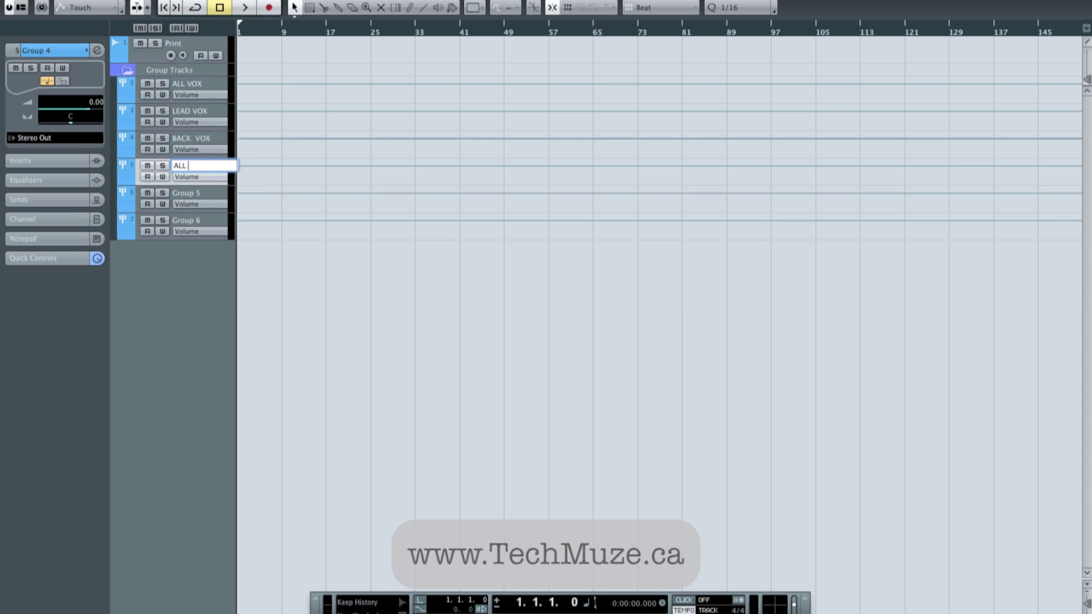
key("Return")
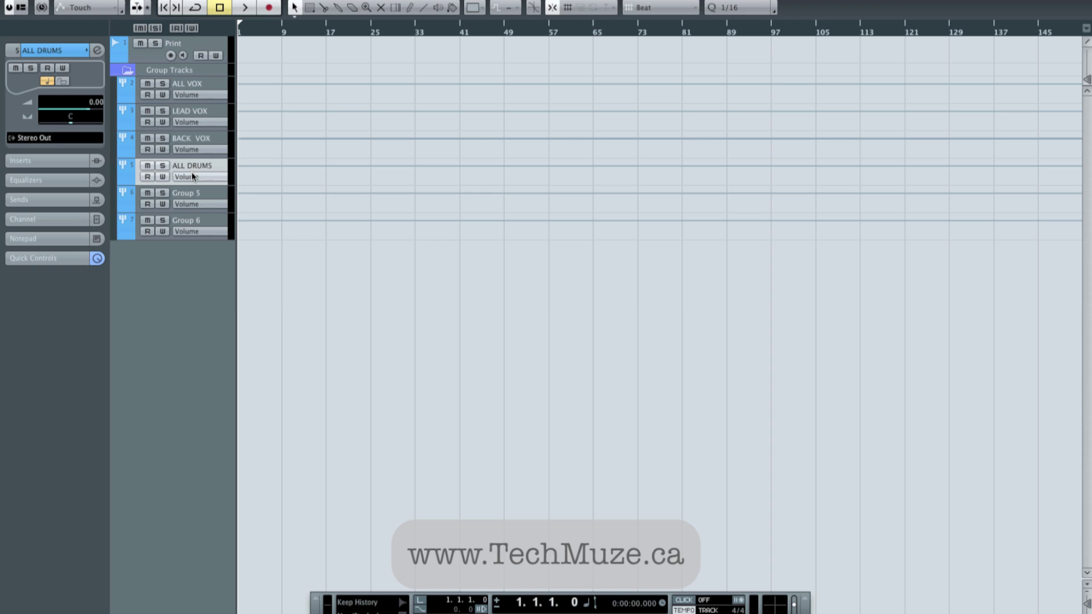
double_click(190, 194)
type("ALL")
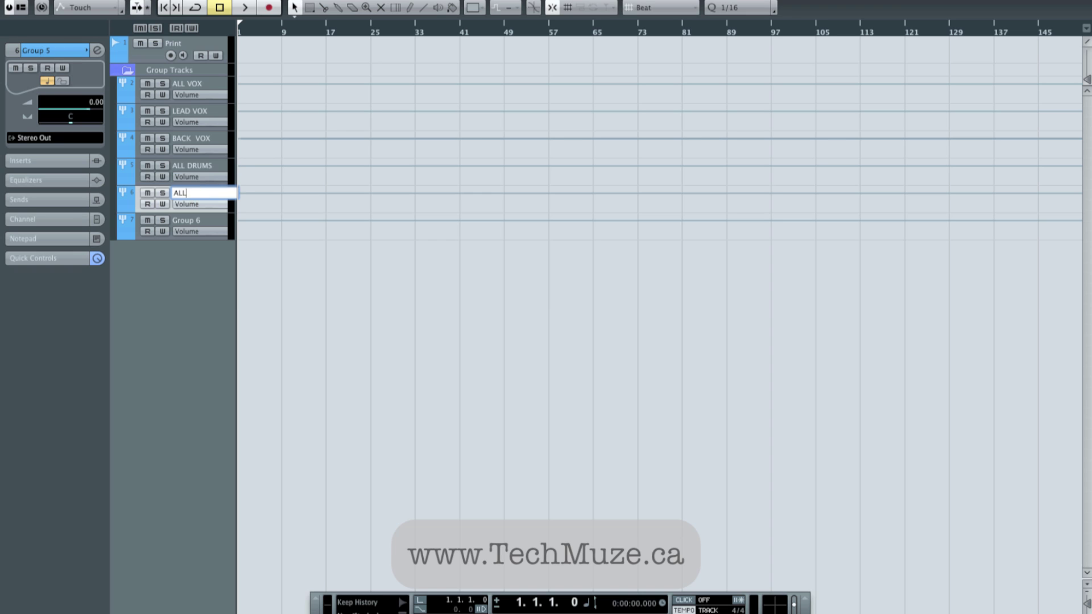
type(" GUITYARS")
key("Return")
double_click(208, 193)
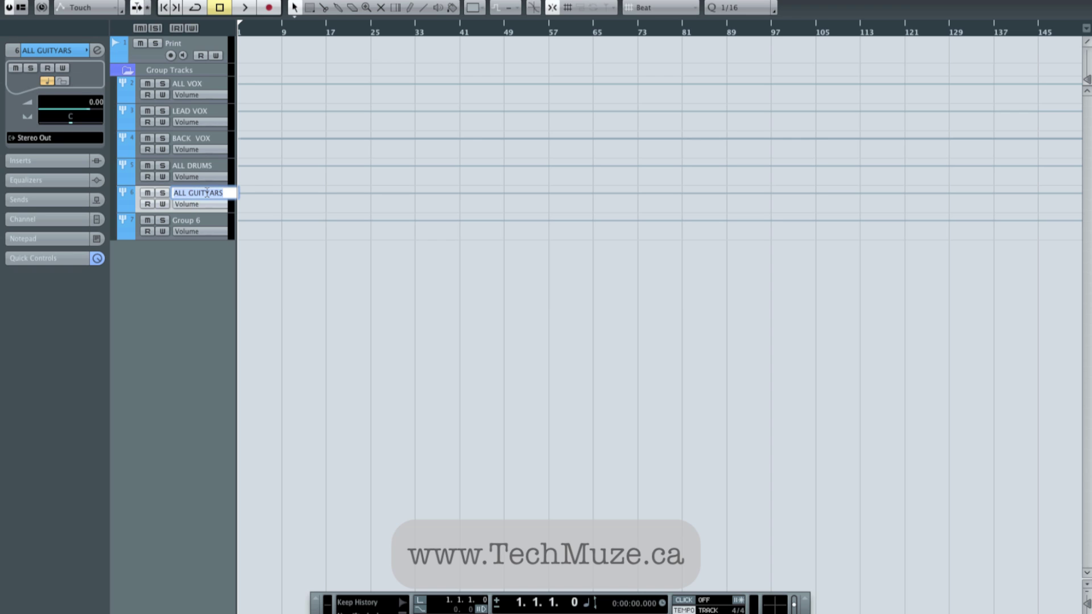
key("Right")
key("Left")
key("Left")
key("Left")
key("BackSpace")
key("Return")
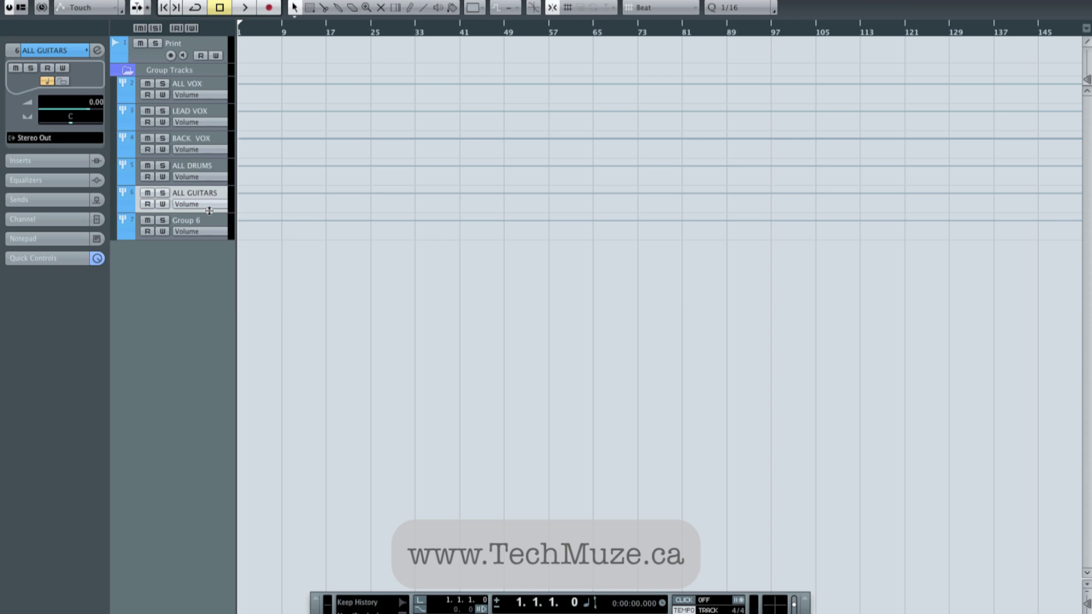
double_click(196, 220)
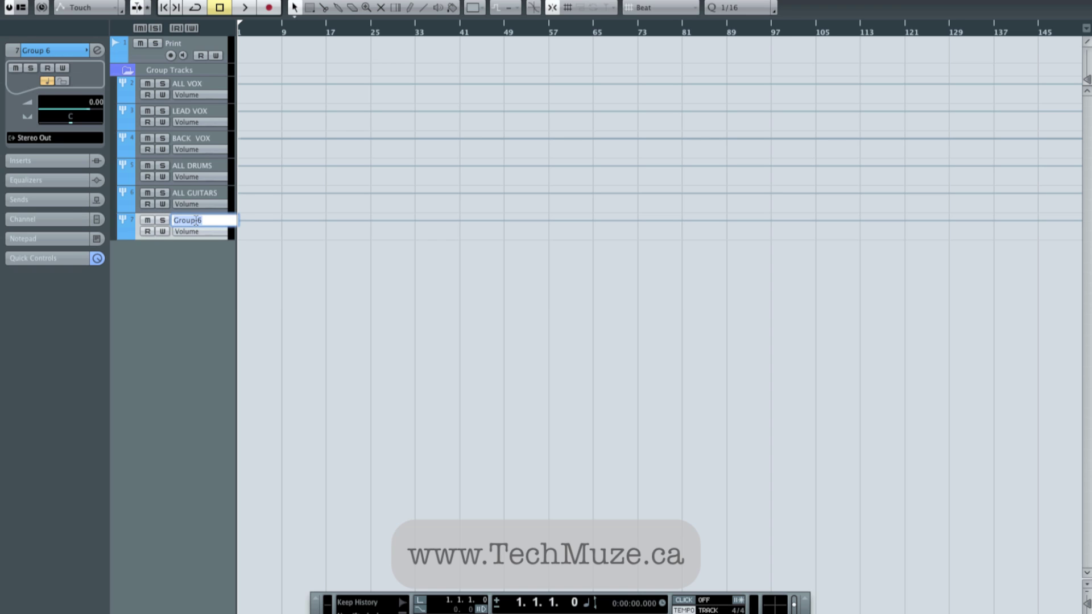
type("ALL KEYS")
key("Return")
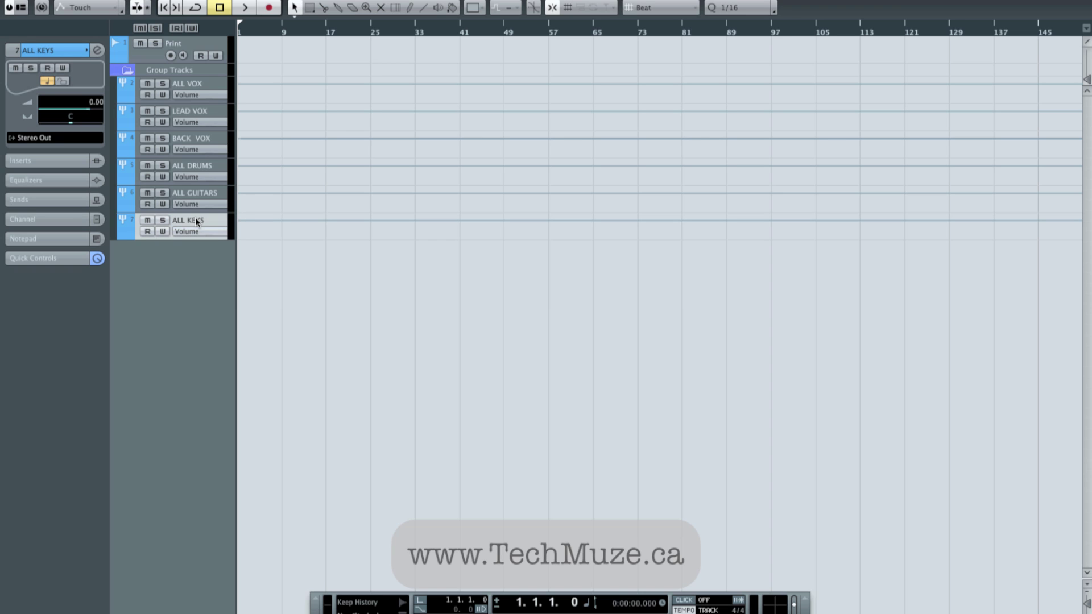
Step: Add a new group channel track below ALL KEYS in the Group Tracks folder
right_click(174, 251)
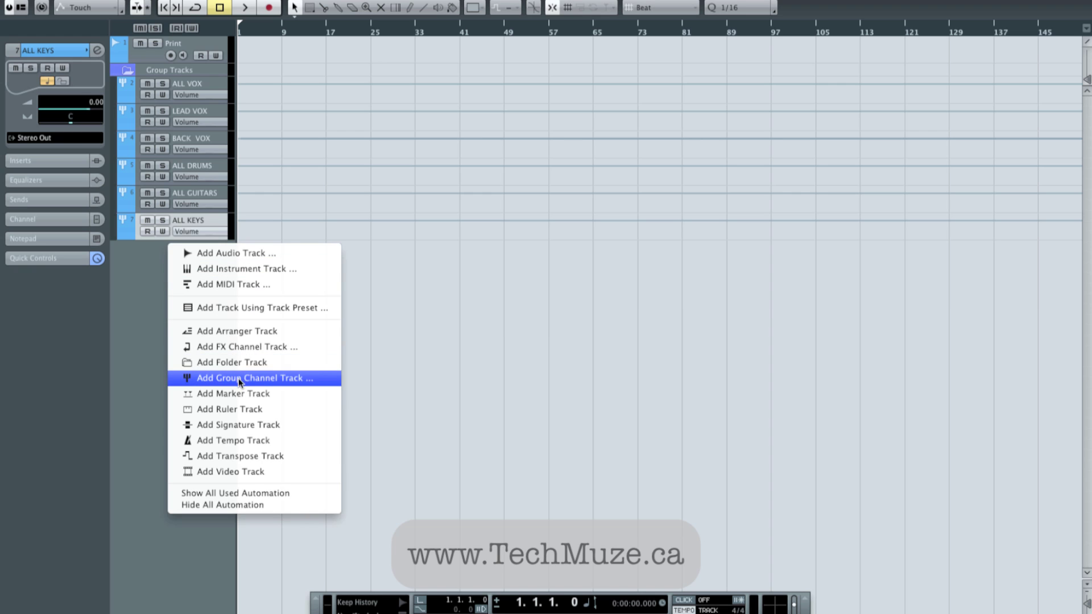
left_click(254, 378)
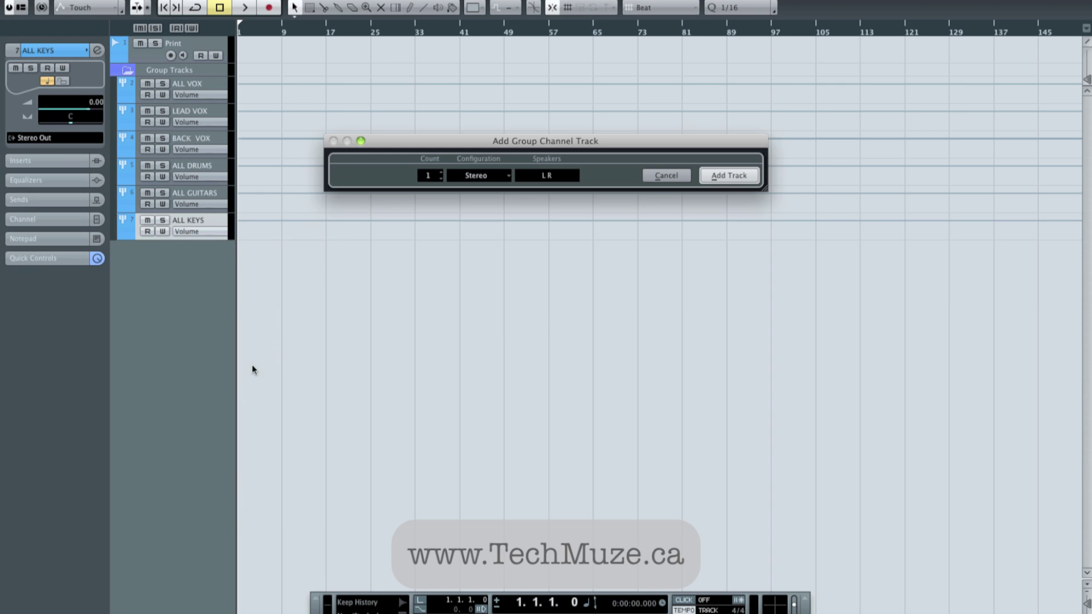
left_click(726, 176)
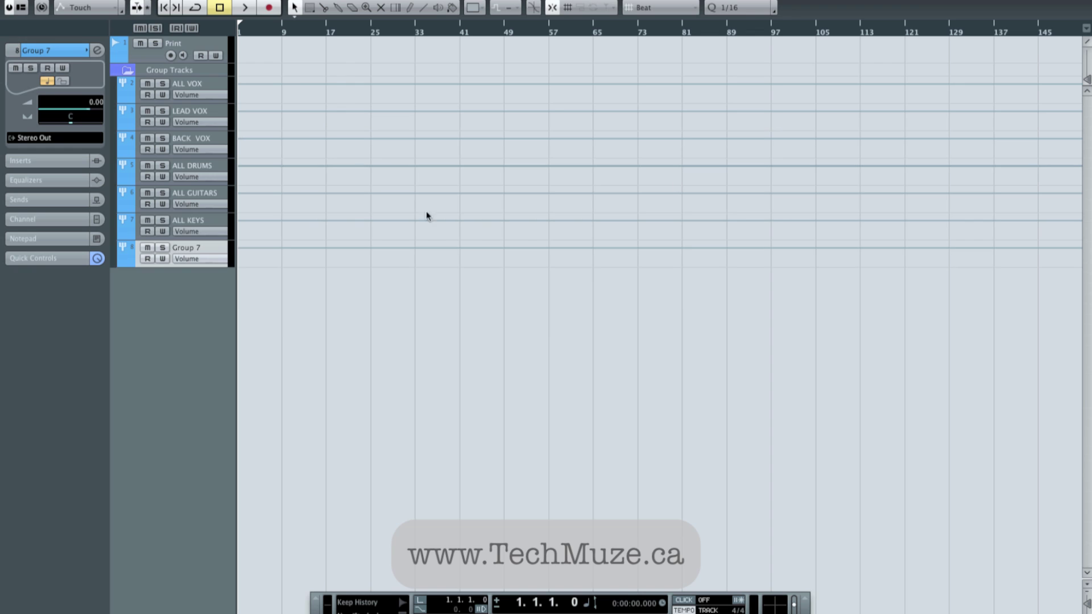
Step: Rename the new Group 7 track to MISC, then select LEAD VOX
double_click(195, 247)
type("MISC")
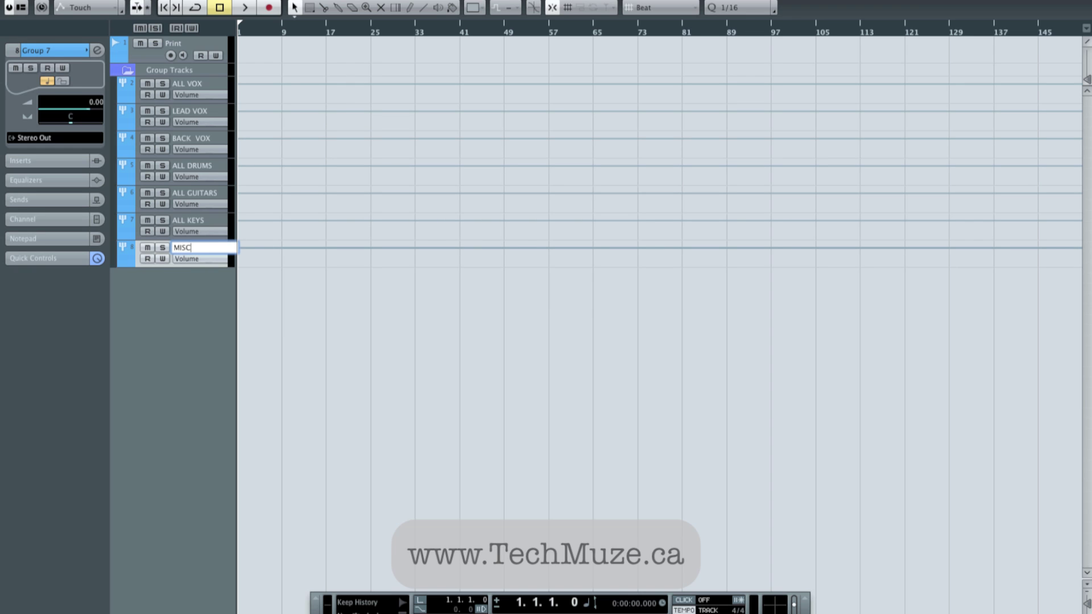
key("Return")
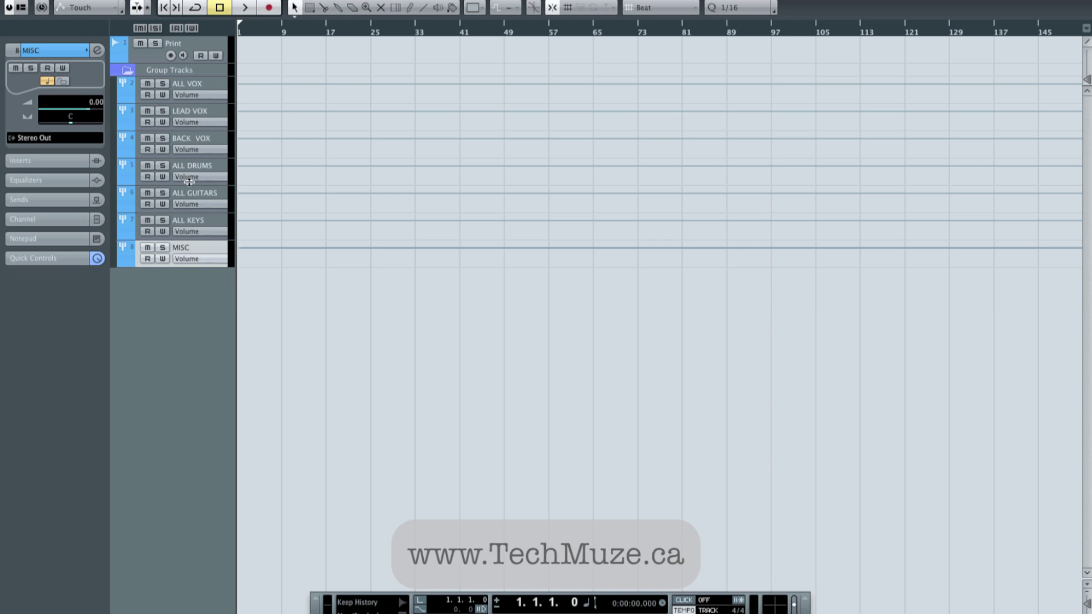
left_click(191, 116)
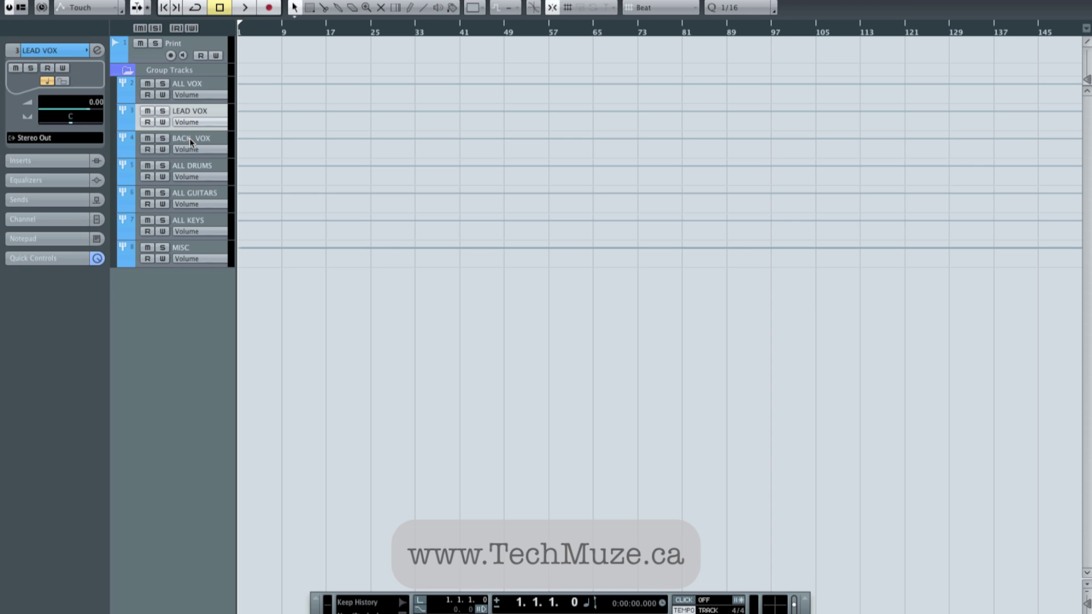
Step: Route both LEAD VOX and BACK VOX outputs to the ALL VOX group, then verify each
left_click(190, 138, "shift")
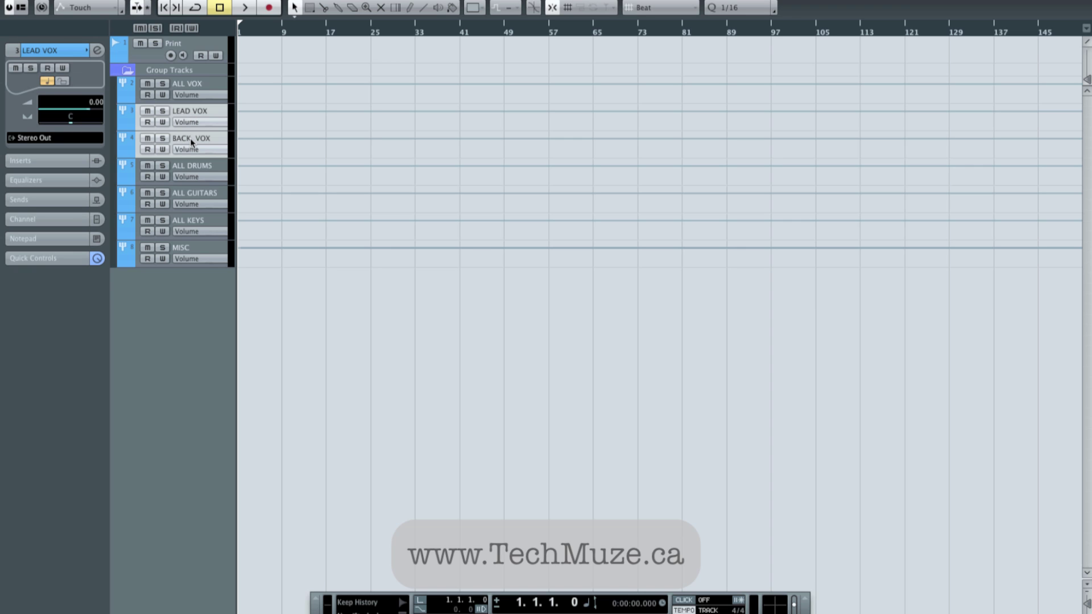
left_click(54, 136)
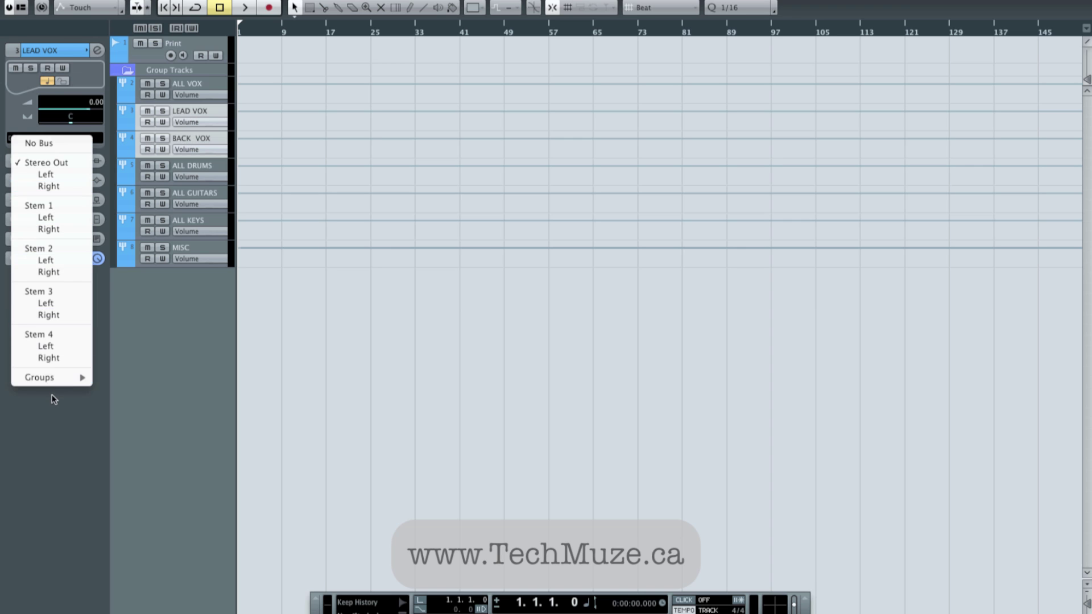
mouse_move(54, 377)
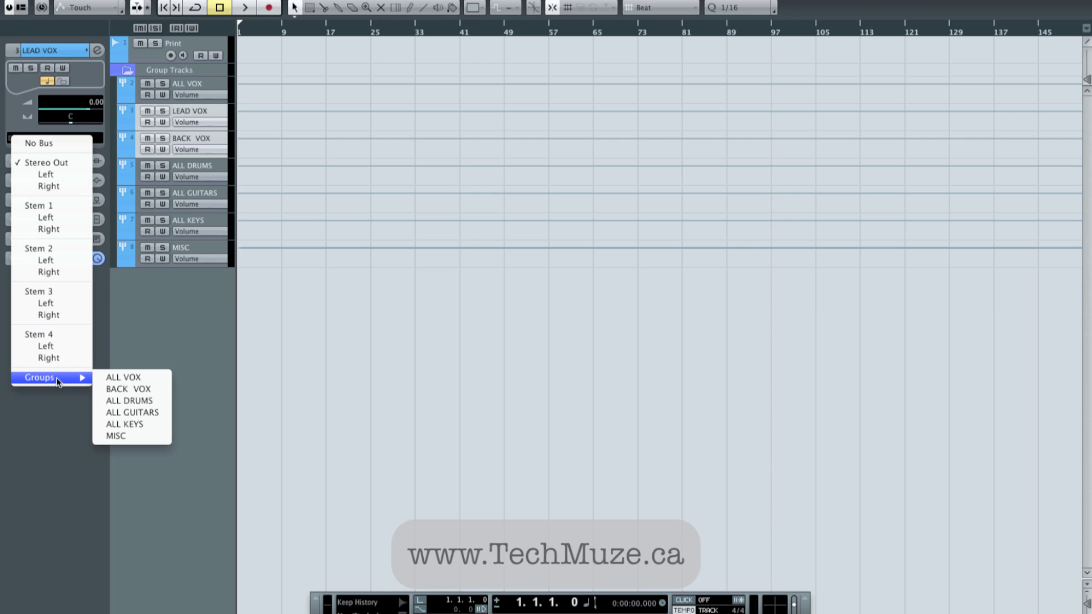
left_click(136, 377)
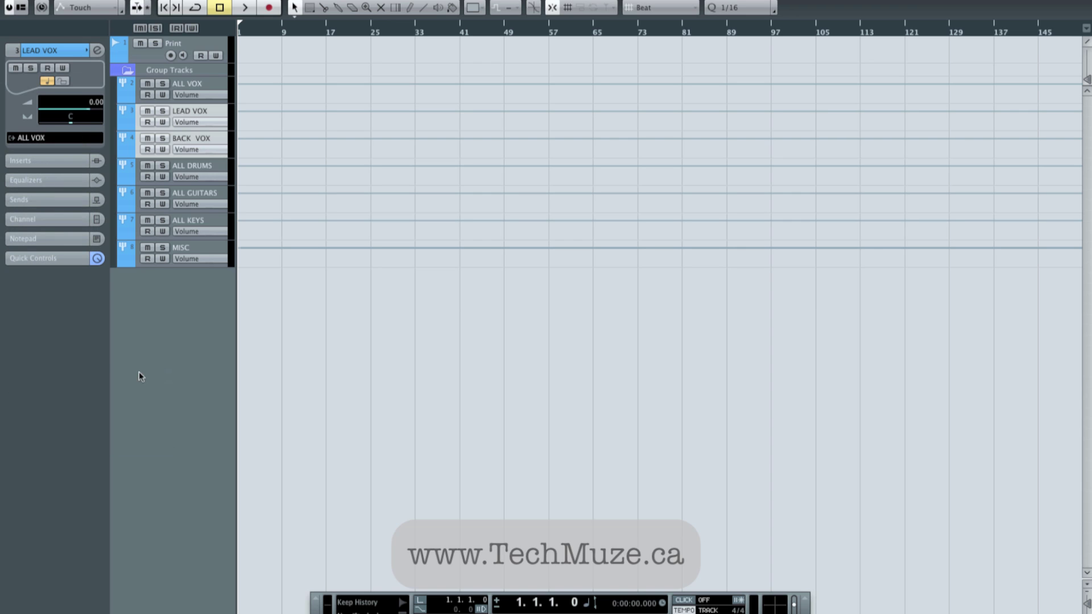
left_click(193, 141)
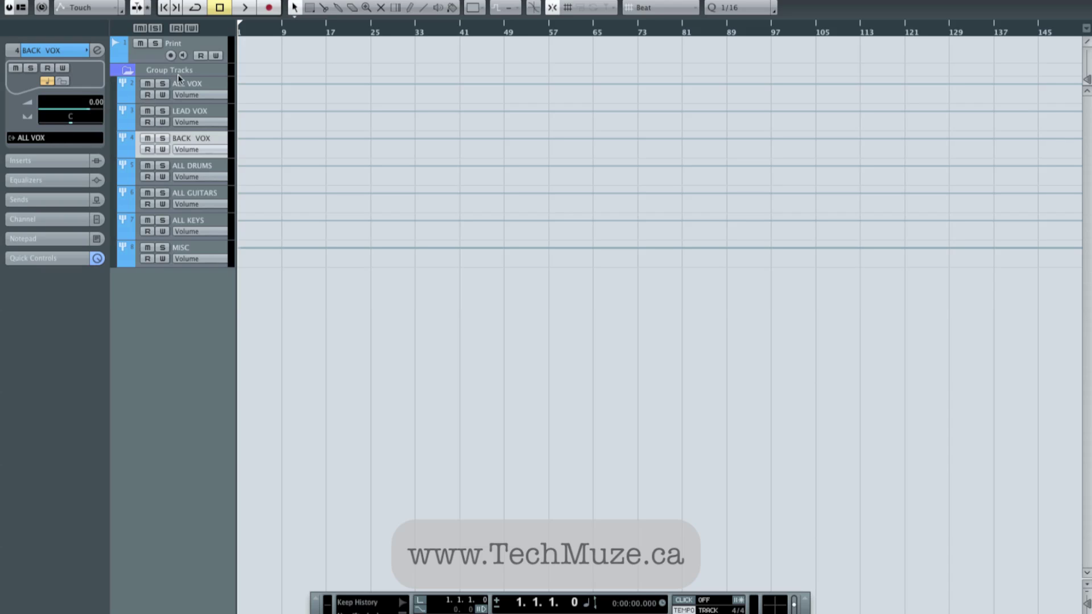
left_click(189, 114)
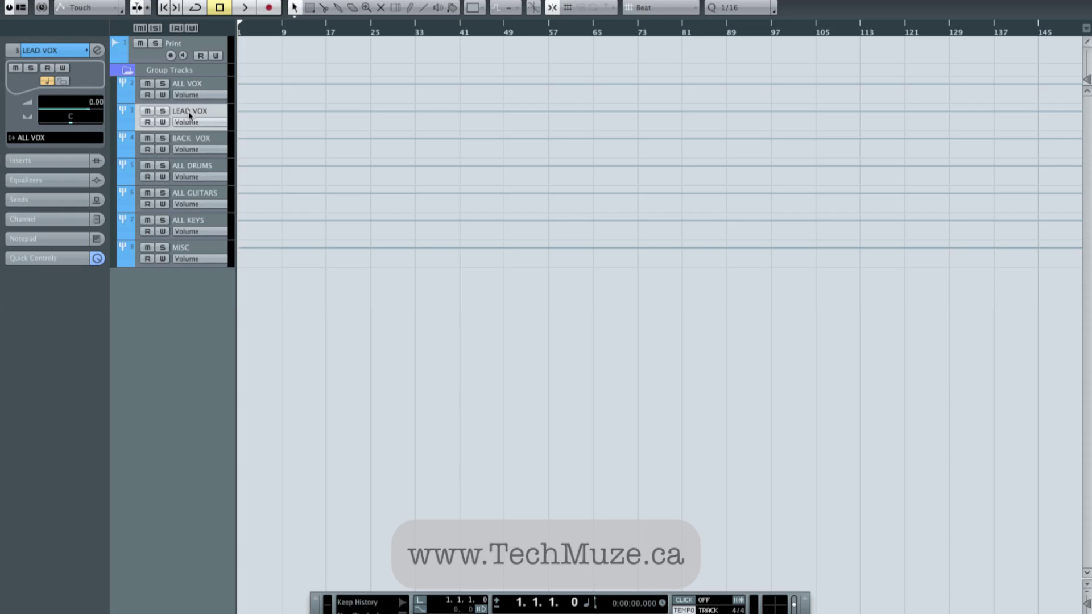
Step: Solo-test ALL VOX, LEAD VOX and BACK VOX, clear all solos, and collapse the Group Tracks folder
left_click(192, 83)
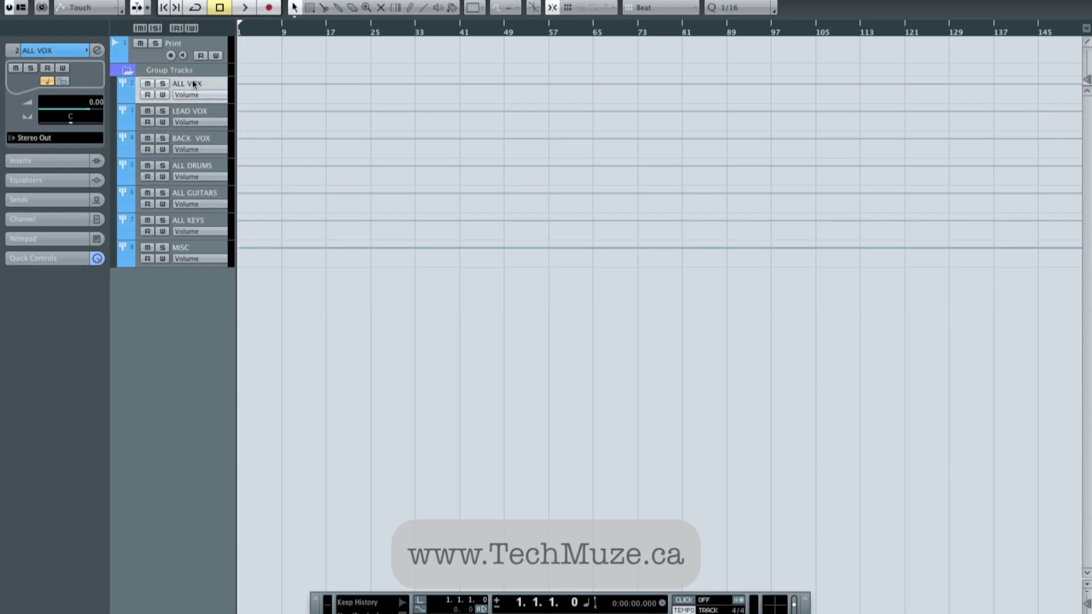
left_click(163, 83)
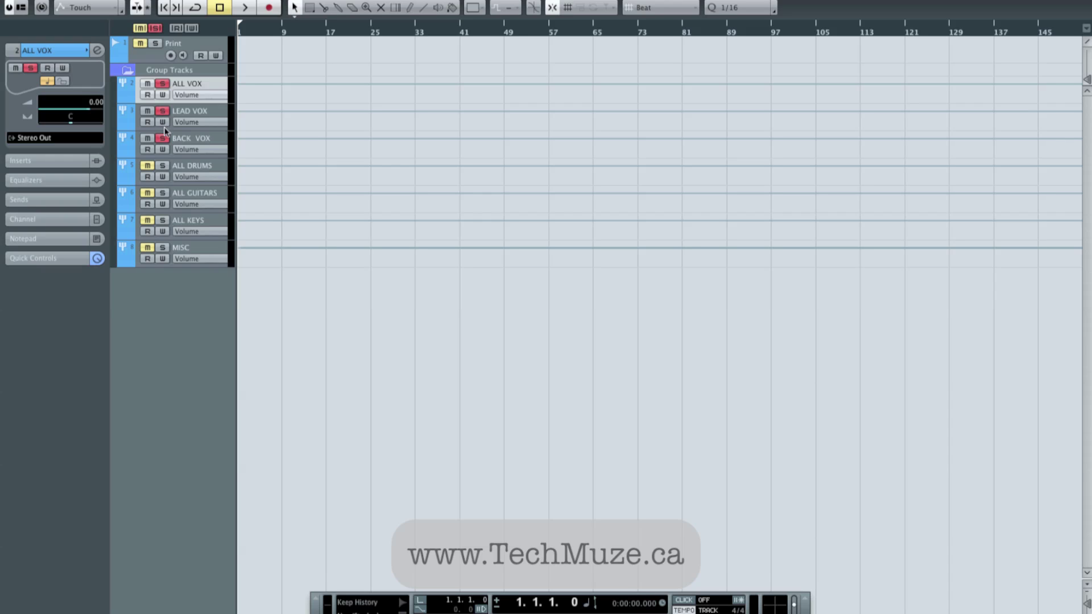
left_click(163, 84)
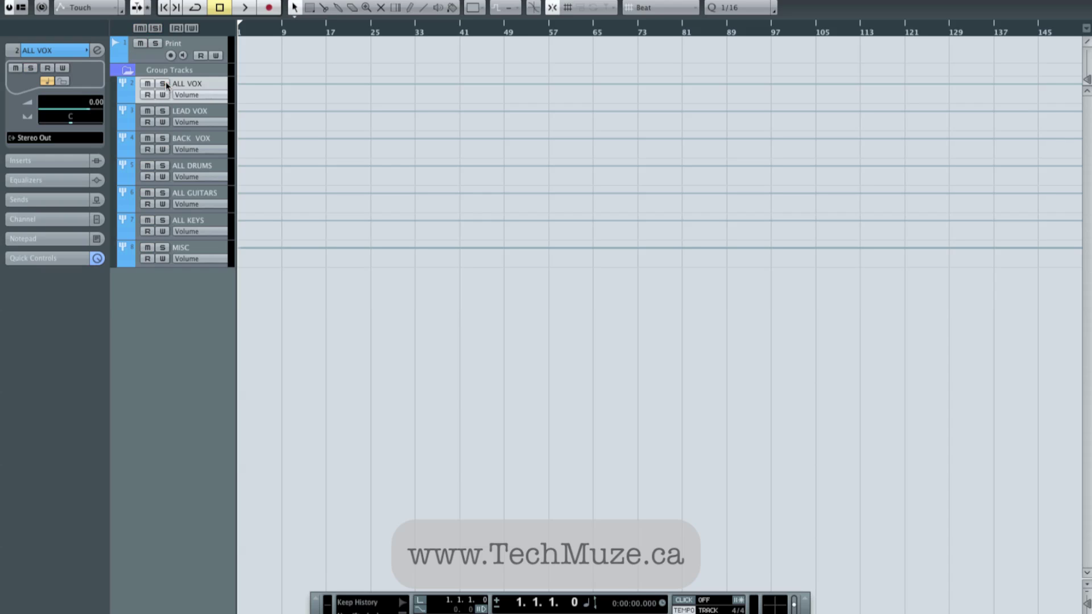
left_click(163, 111)
left_click(164, 112)
left_click(163, 143)
left_click(164, 142)
left_click(127, 71)
Step: Begin a stereo FX channel track with Powered Plug-ins > UAD EMT 140 as its effect
right_click(144, 103)
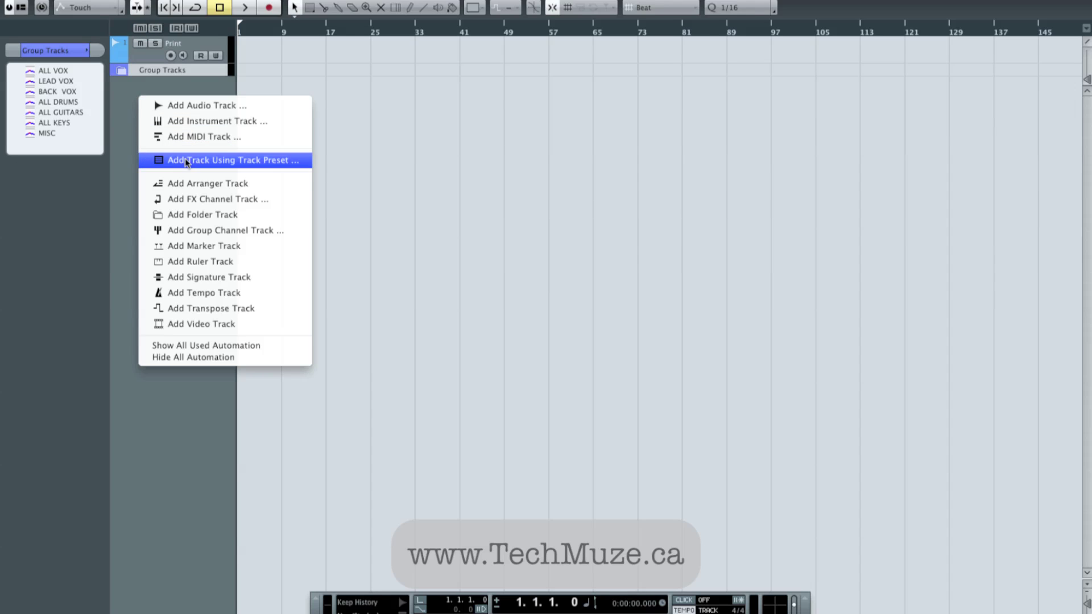
left_click(199, 200)
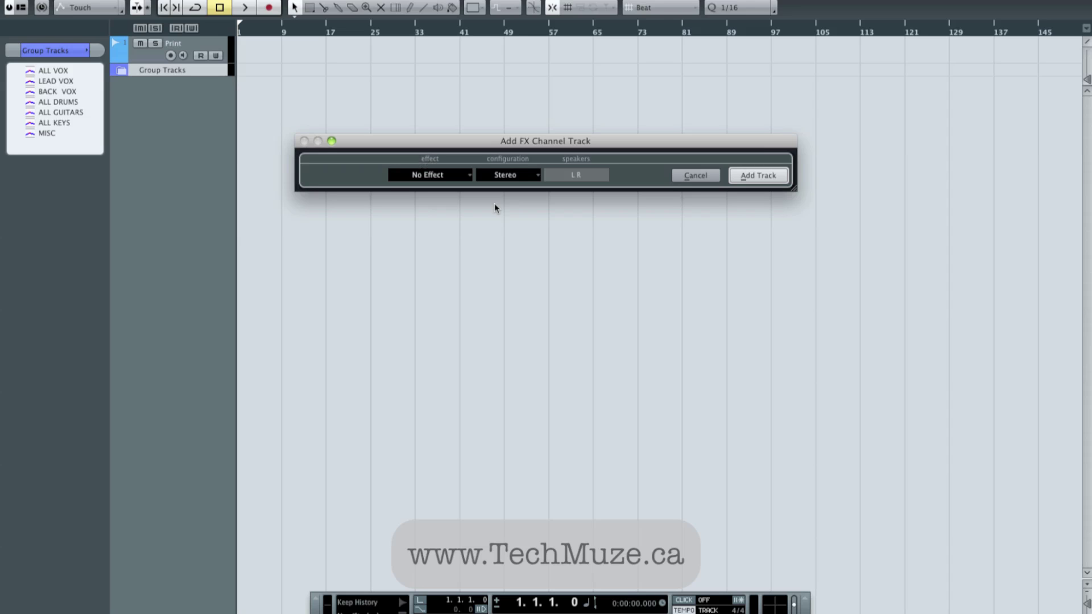
left_click(465, 176)
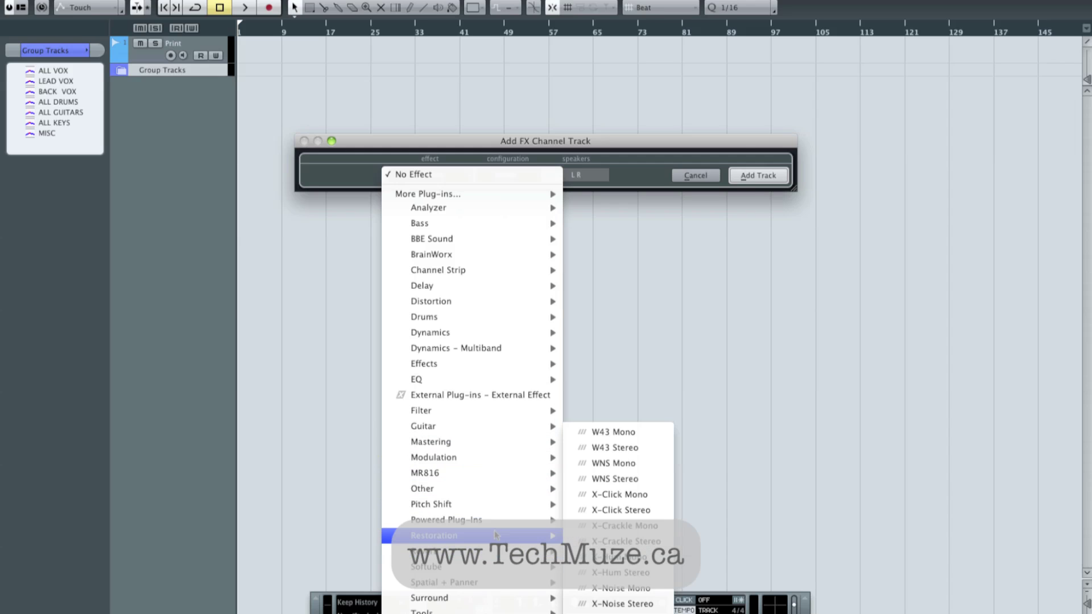
mouse_move(496, 528)
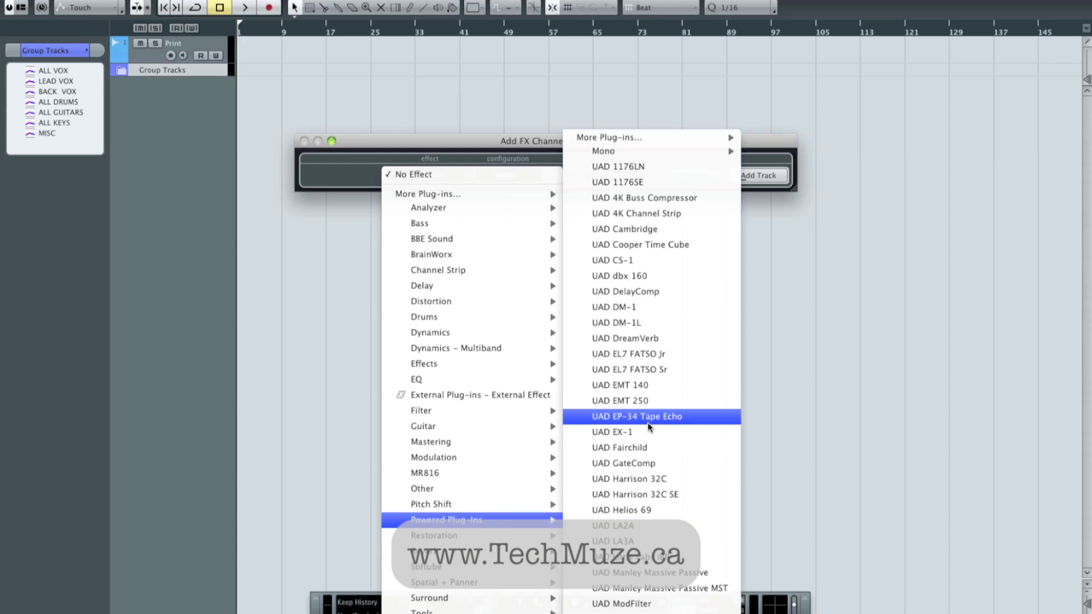
left_click(650, 385)
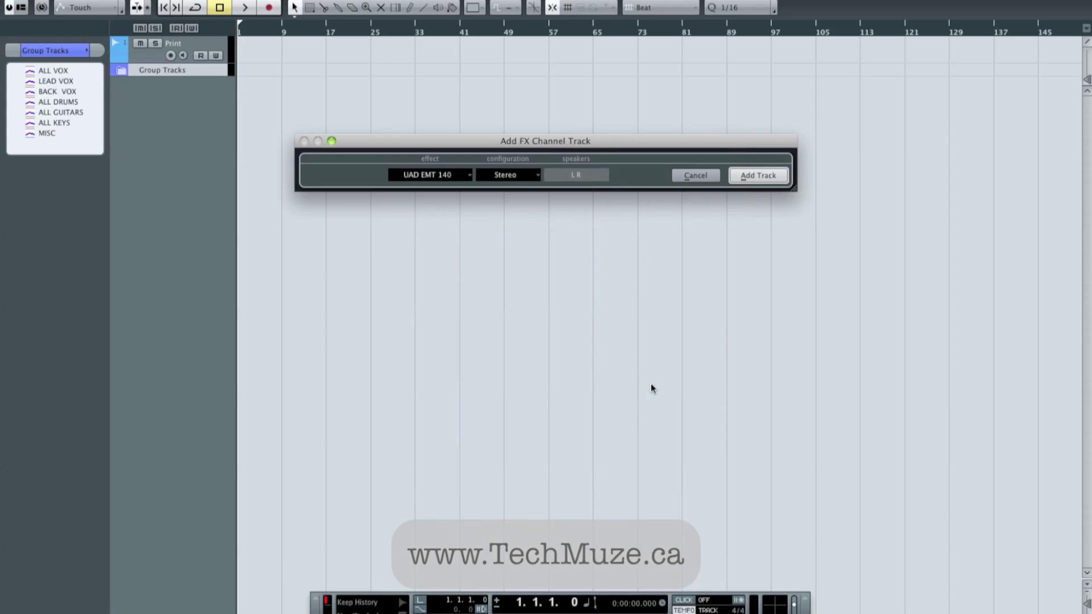
Step: Create the FX 1-UAD EMT 140 channel and position its plate reverb window mid-screen
left_click(754, 182)
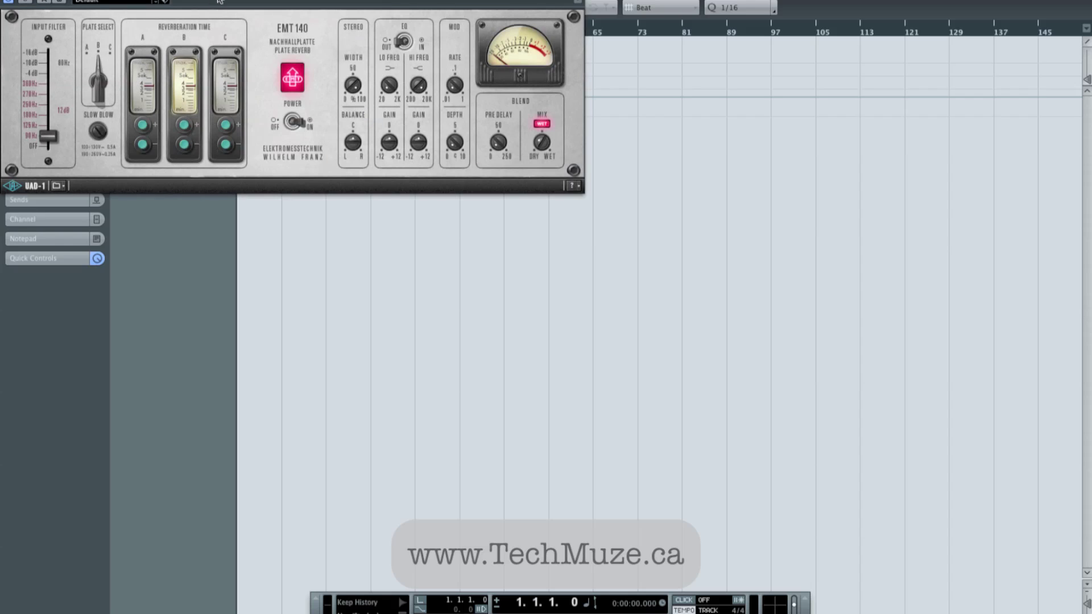
left_click_drag(222, 0, 468, 162)
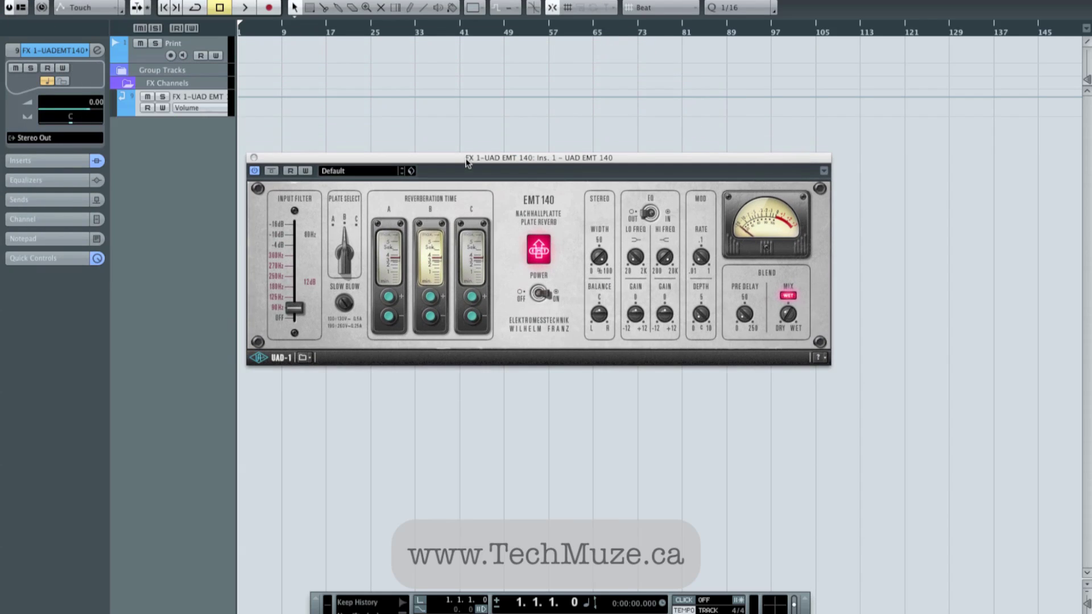
left_click(788, 314)
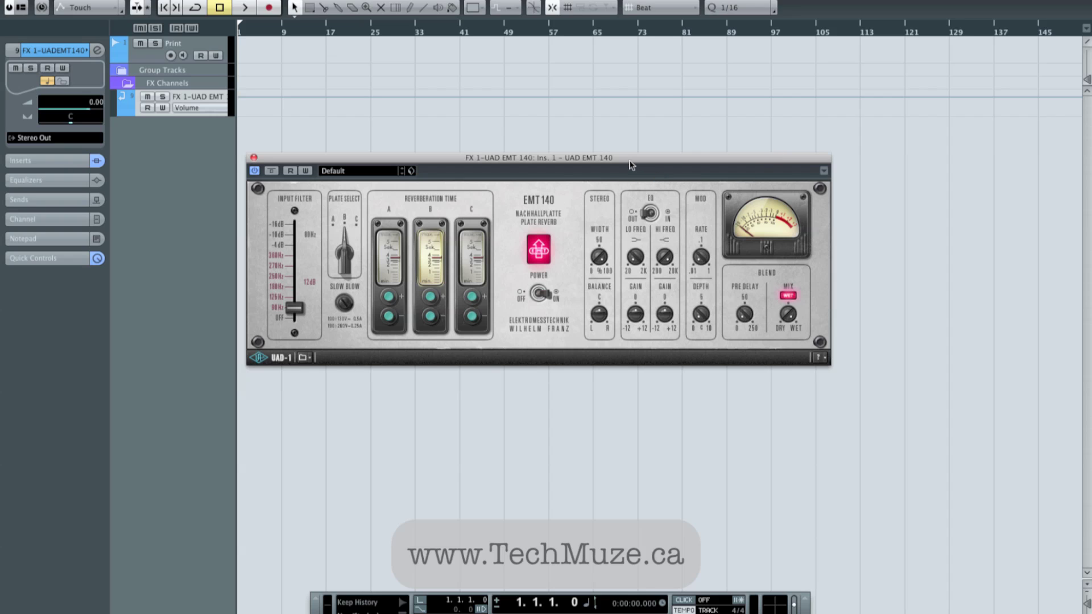
left_click_drag(630, 164, 672, 176)
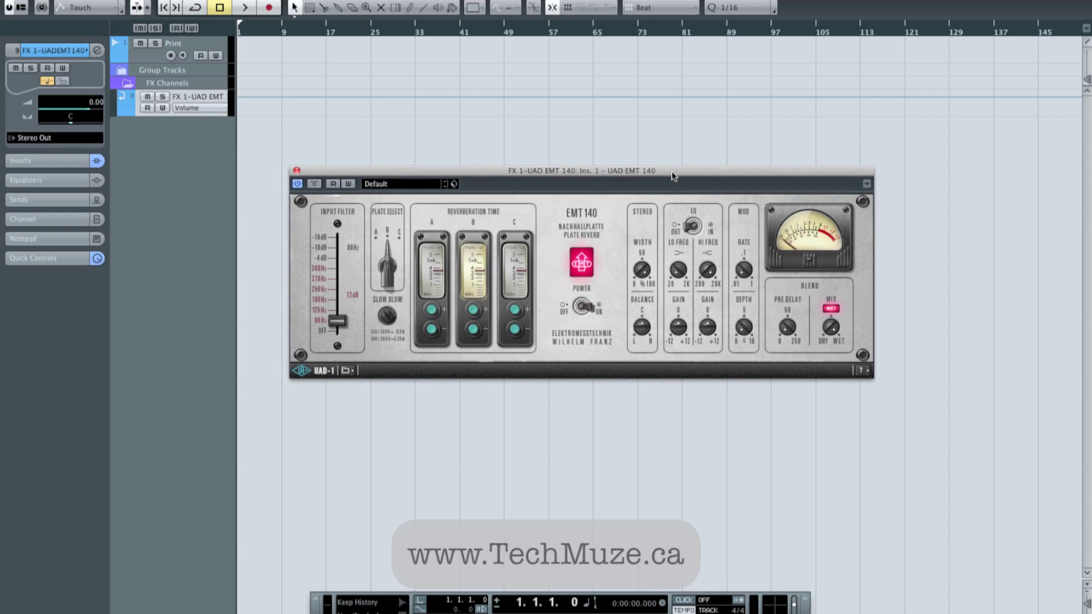